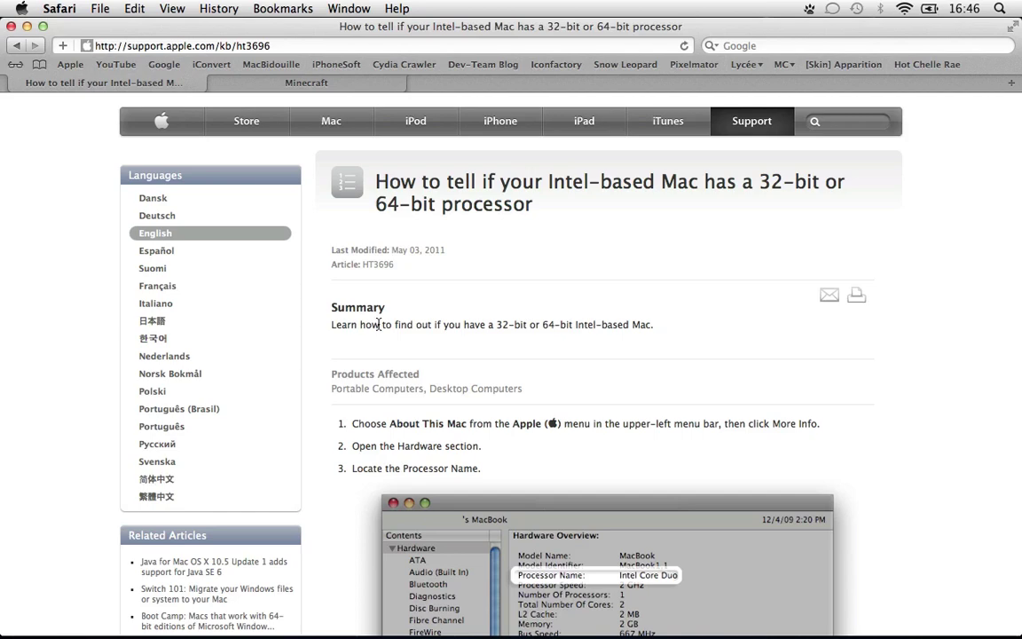
Scroll article HT3696 down to the Processor Name / 32- or 64-bit table.
scroll(946, 507, down, 3)
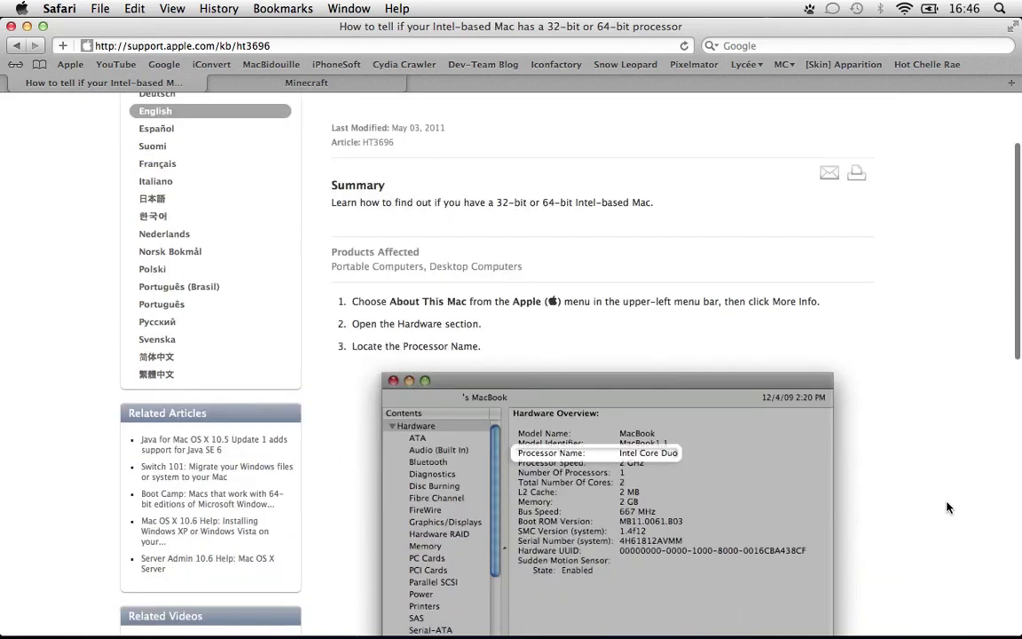
scroll(947, 507, down, 2)
scroll(946, 507, down, 3)
scroll(946, 508, down, 4)
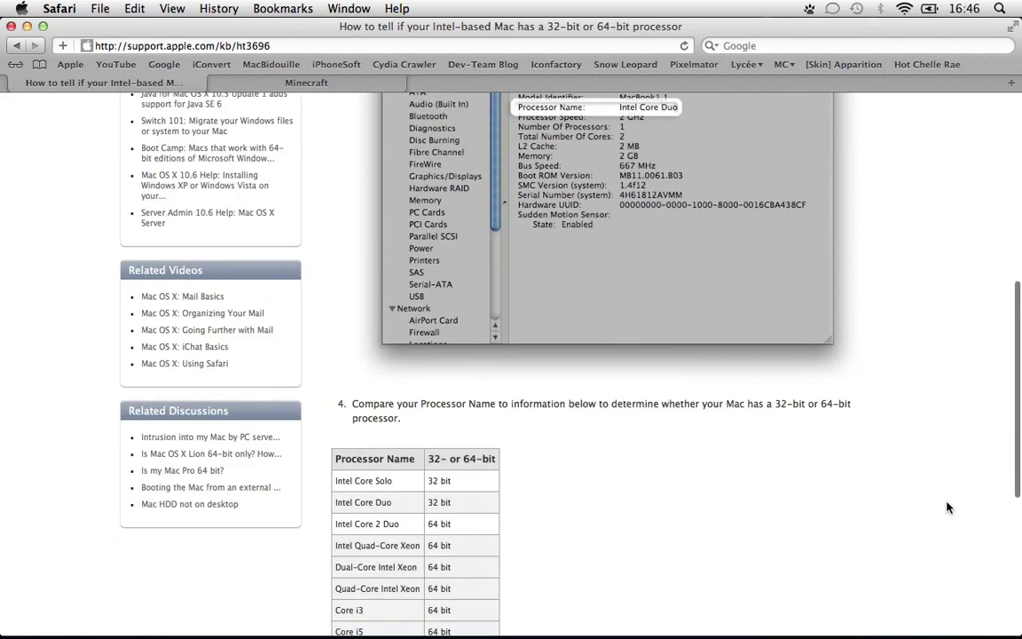
scroll(946, 508, down, 1)
scroll(1010, 507, down, 3)
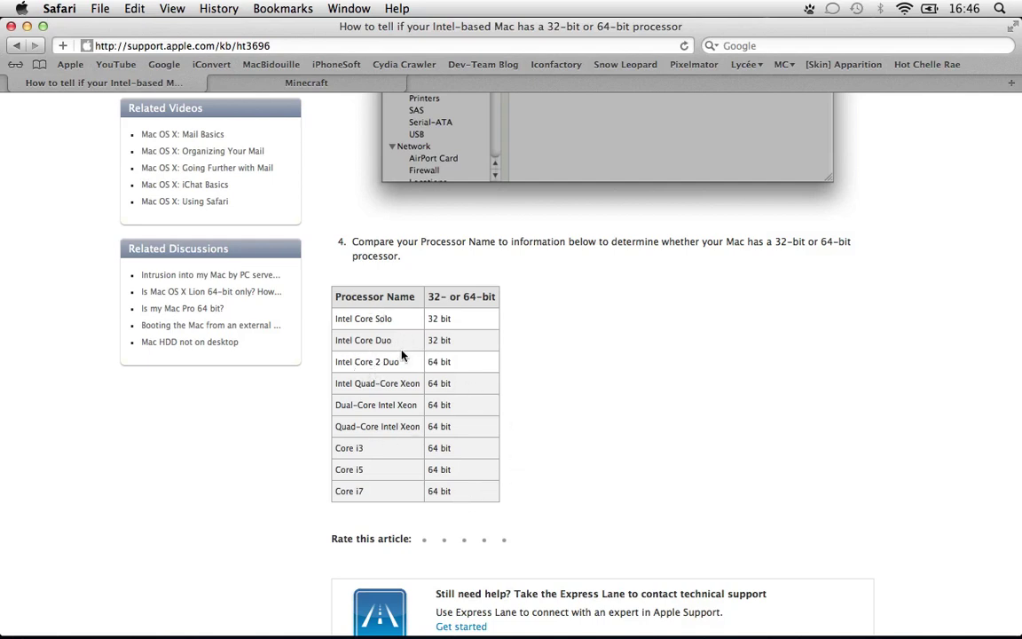
Check this Mac's processor in About This Mac.
click(21, 8)
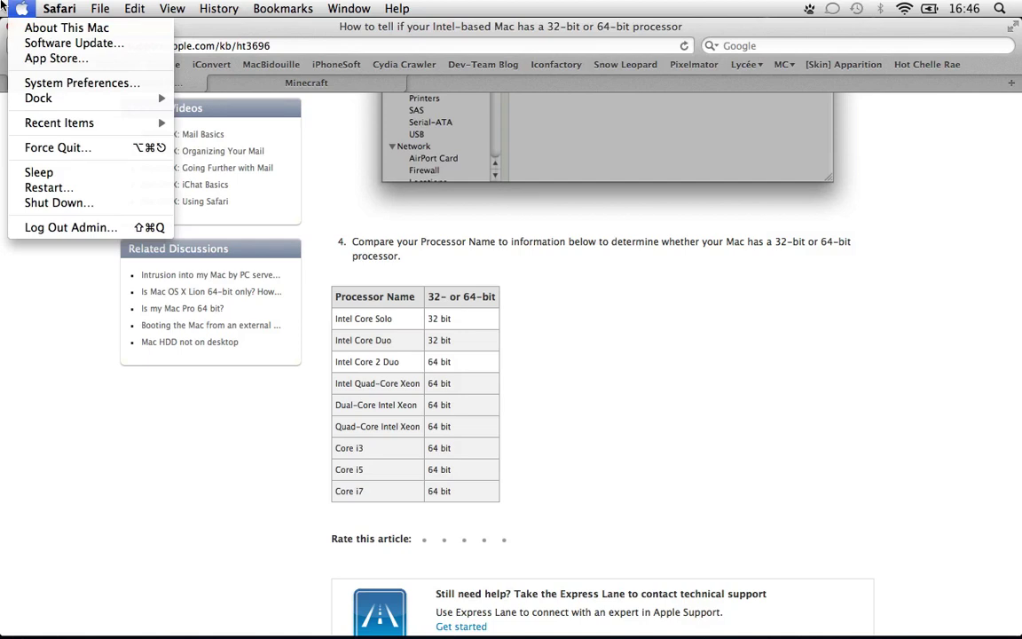
click(60, 8)
click(21, 8)
click(44, 29)
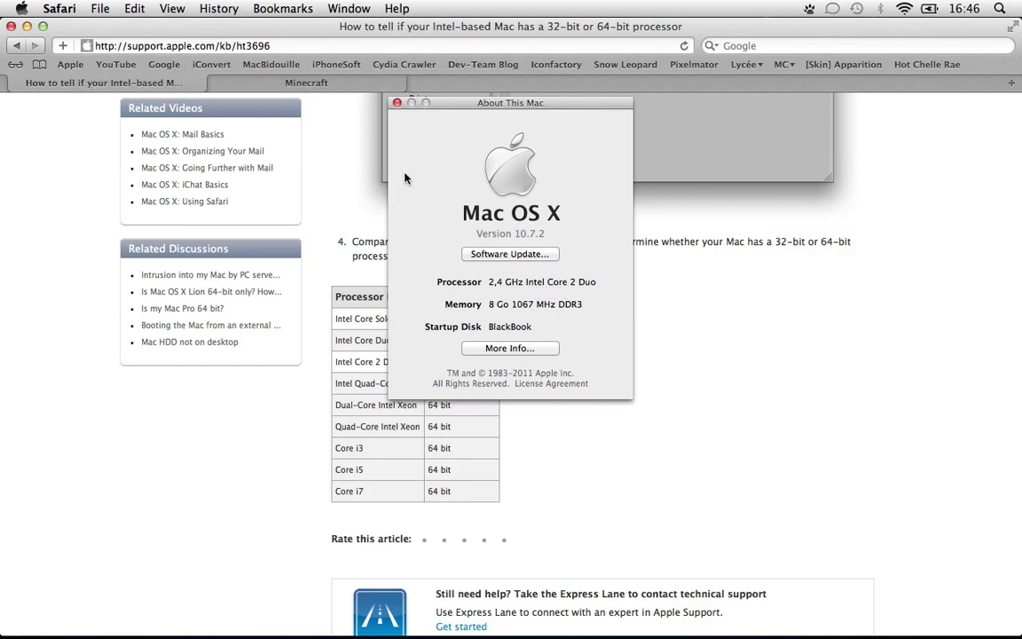
click(398, 103)
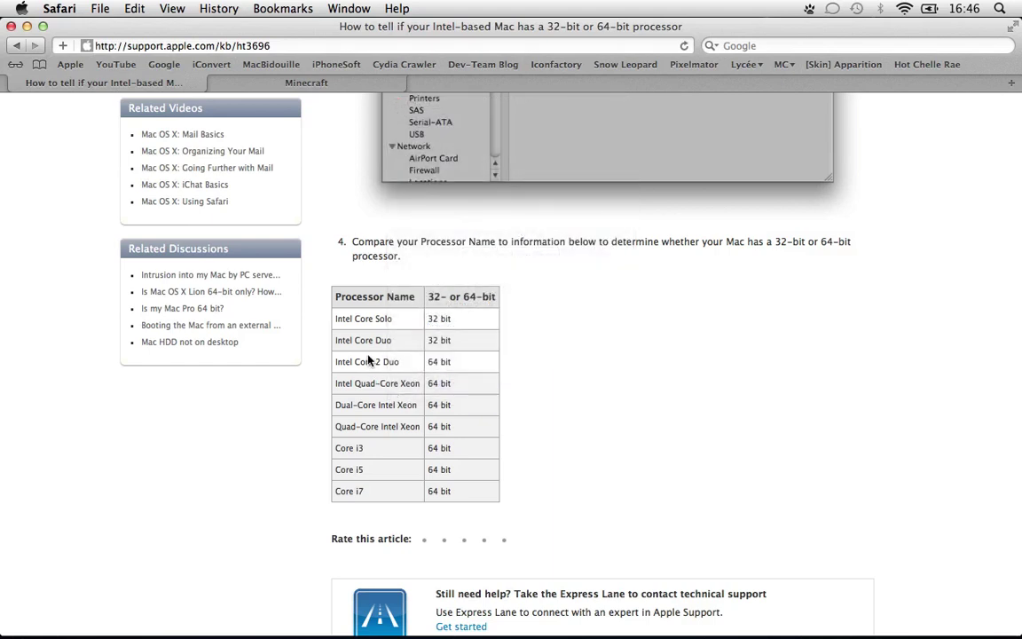
Match Intel Core 2 Duo to 64-bit in the table, then go to the Minecraft download page.
triple_click(373, 361)
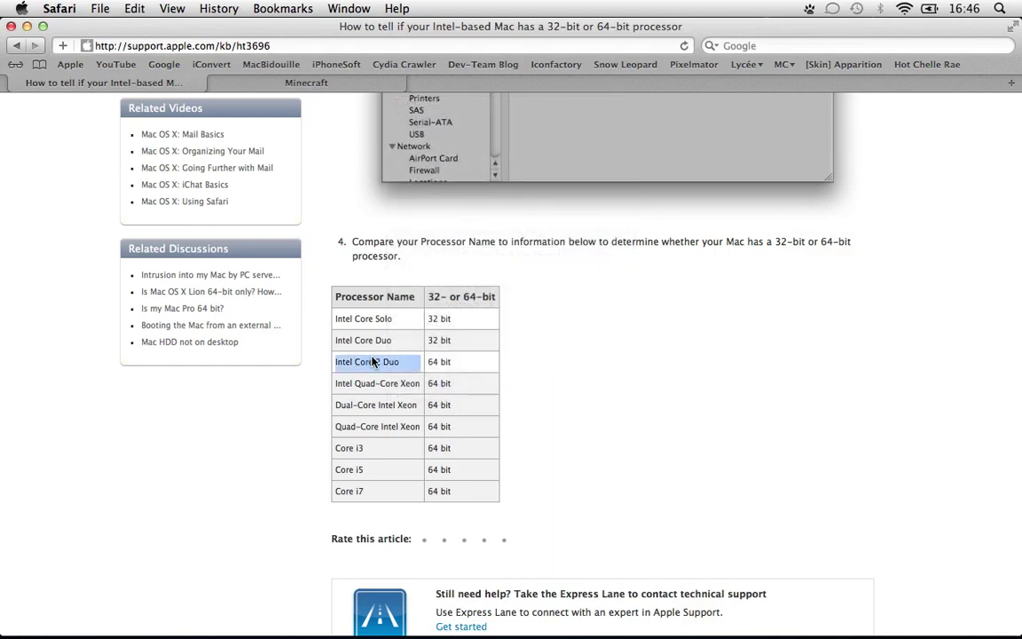
click(432, 362)
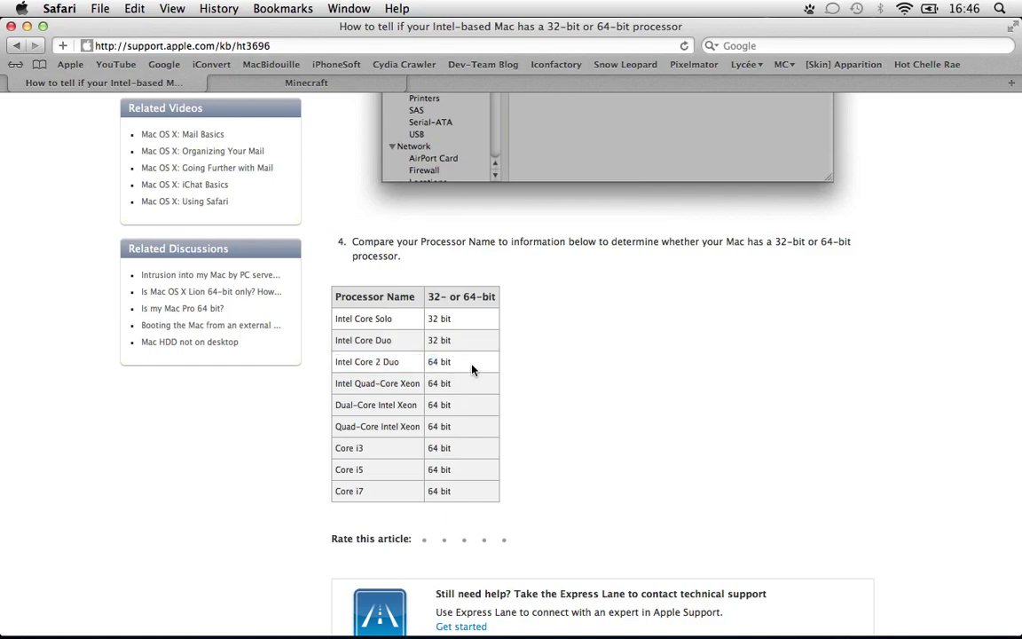
click(436, 361)
scroll(362, 214, down, 5)
scroll(350, 177, up, 3)
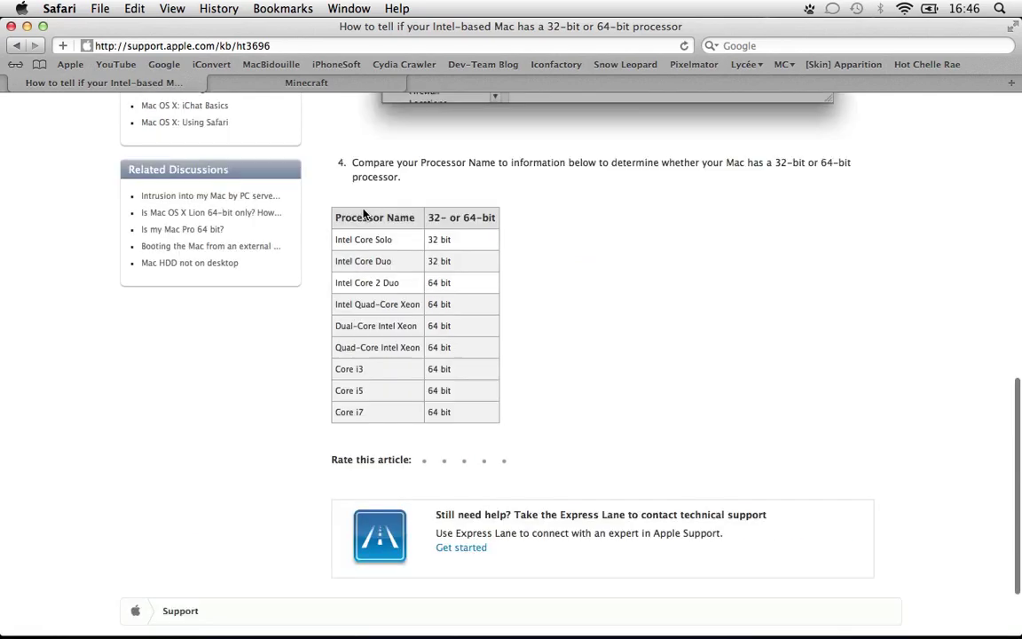
scroll(337, 133, up, 15)
click(293, 83)
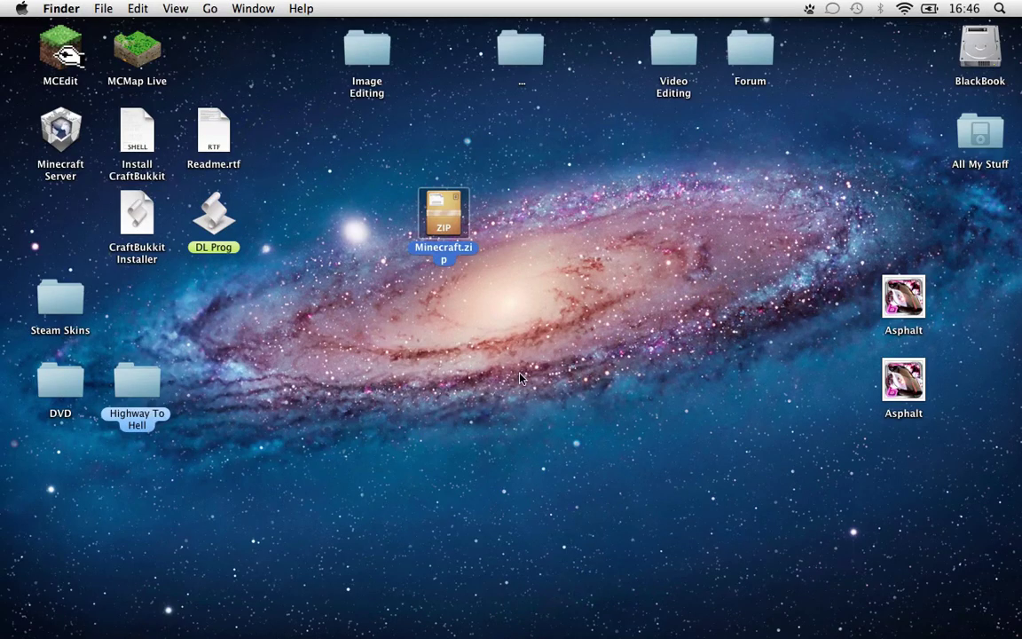
Extract Minecraft.zip and place the Minecraft app on the desktop beside the zip.
double_click(445, 218)
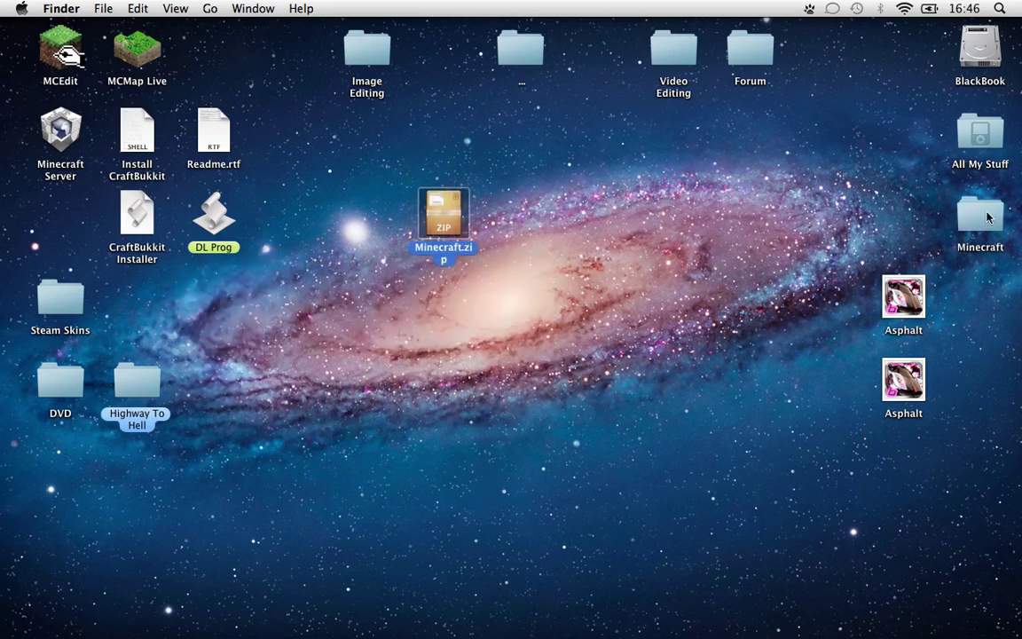
double_click(982, 217)
mouse_move(368, 219)
mouse_down()
mouse_move(495, 142)
mouse_move(439, 155)
mouse_move(520, 217)
mouse_up()
click(214, 163)
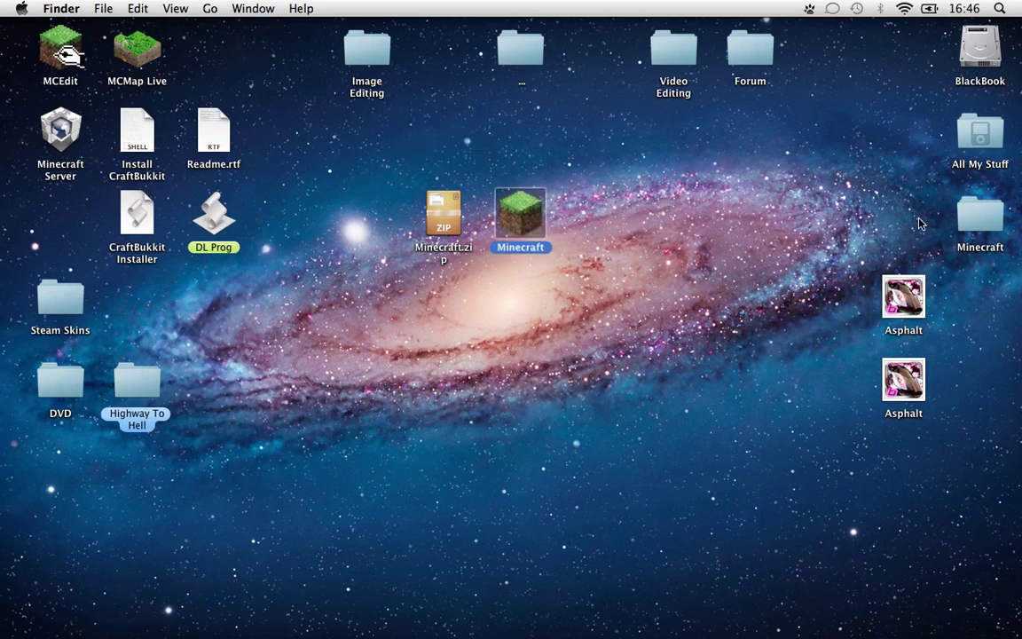
Trash the extracted Minecraft folder, empty the Trash, and launch the Minecraft app.
right_click(976, 217)
click(920, 255)
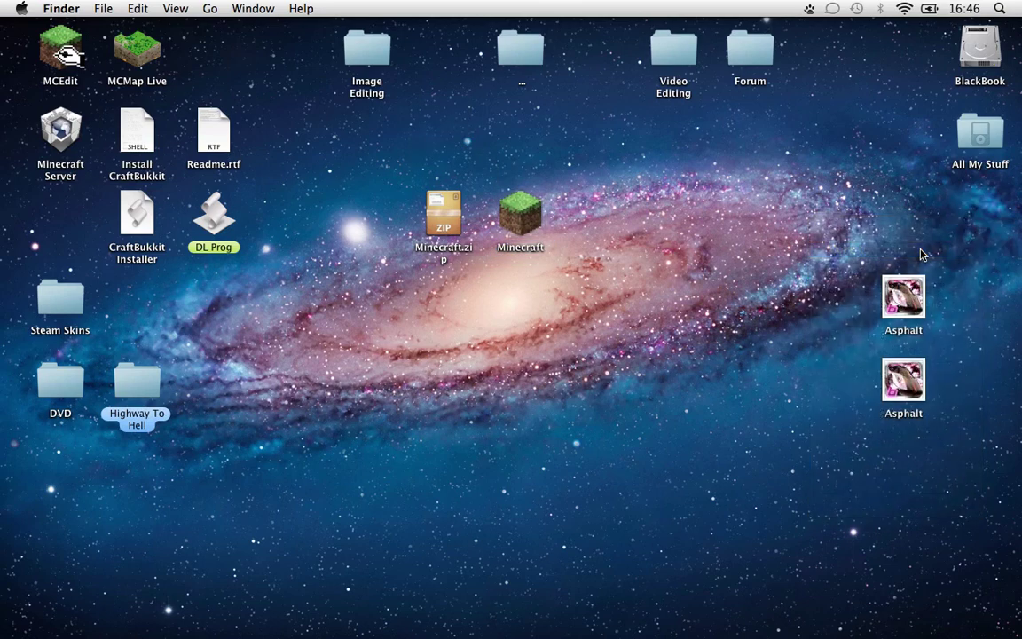
key(super+shift+BackSpace)
key(Return)
click(533, 225)
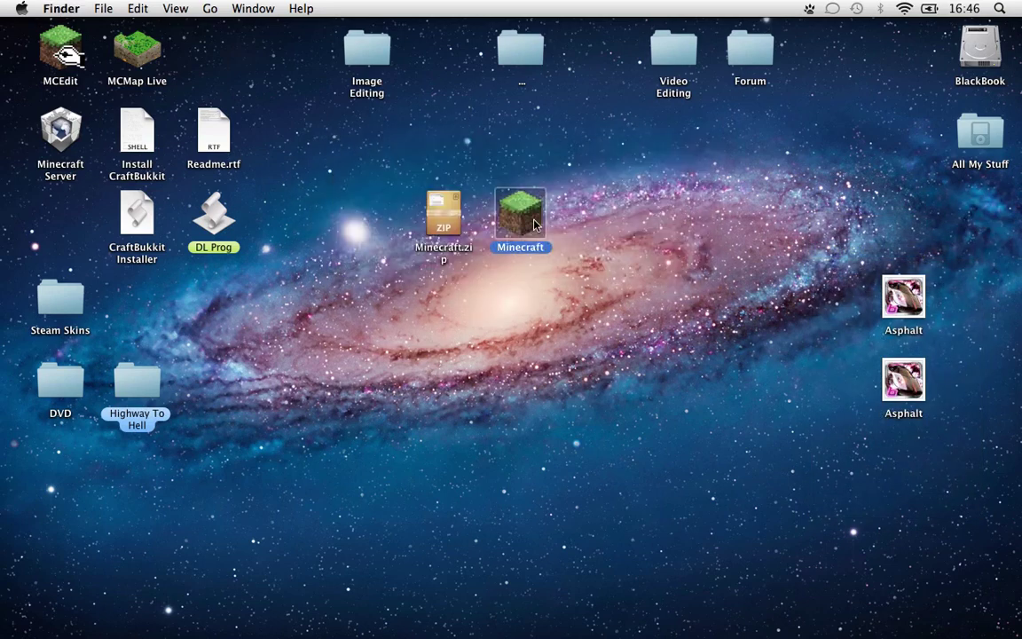
double_click(519, 228)
click(654, 243)
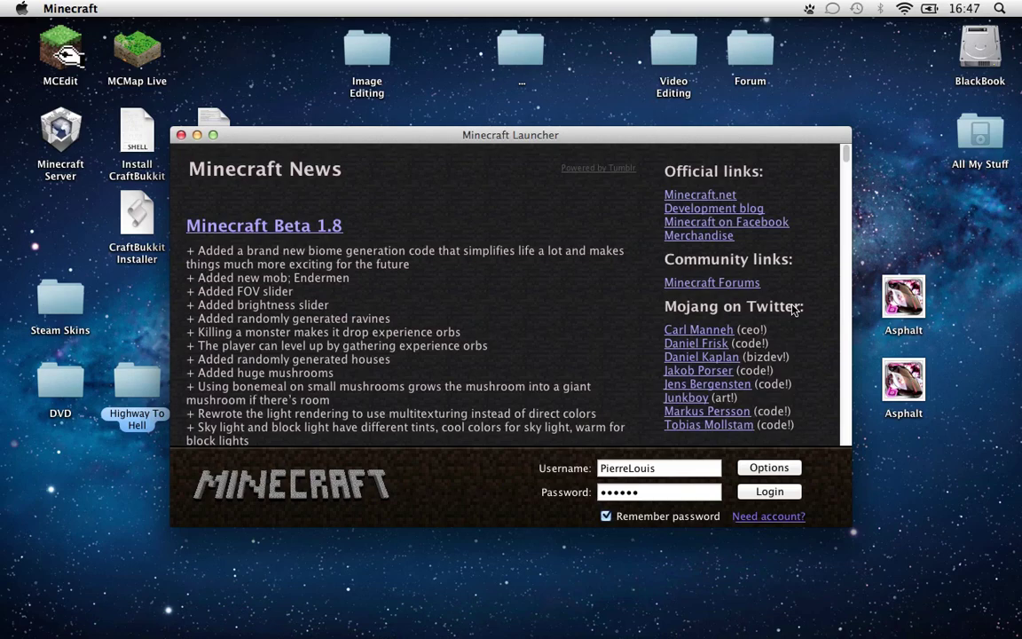
click(1000, 8)
text(act)
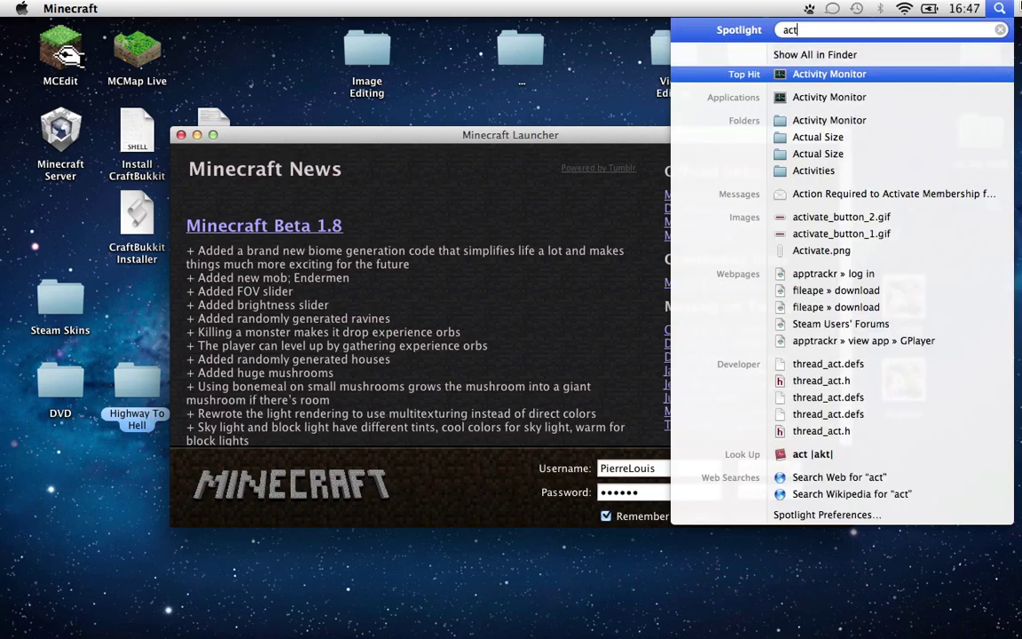
key(Return)
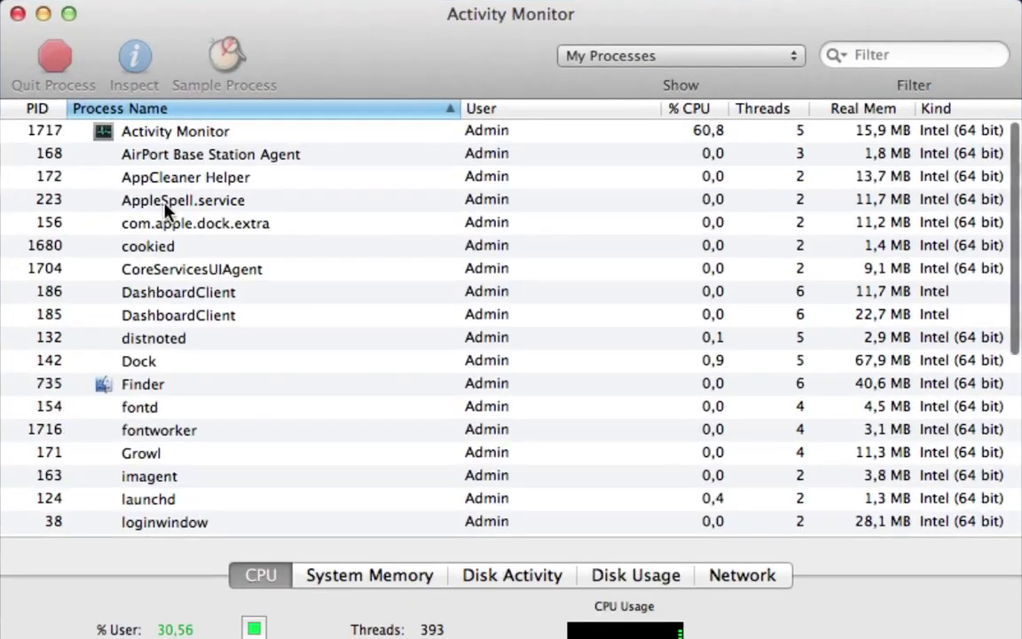
scroll(222, 203, down, 2)
scroll(223, 196, down, 3)
click(408, 393)
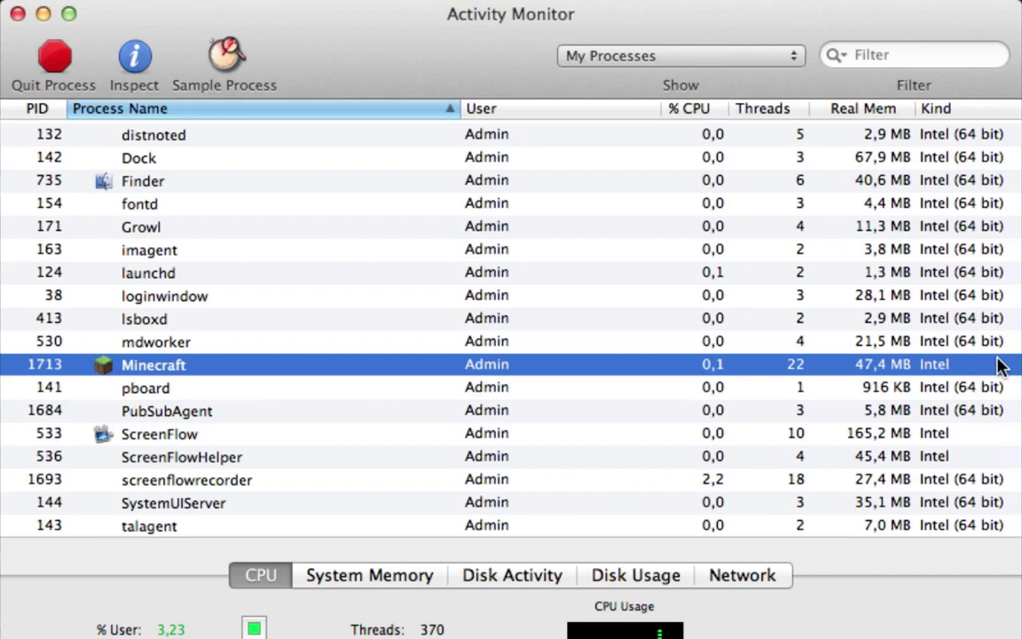
key(super+q)
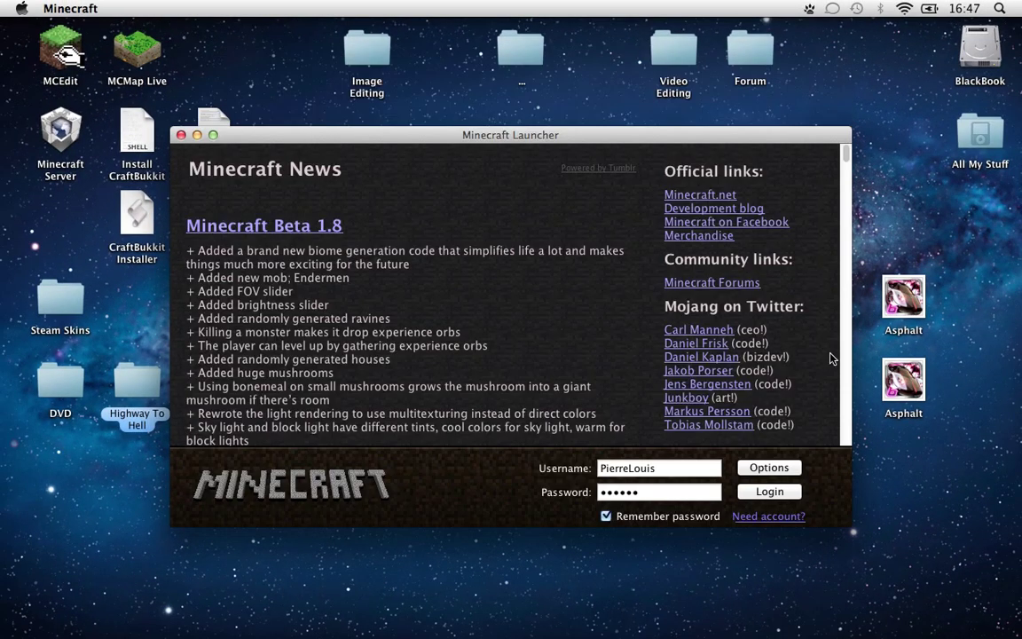
key(super+q)
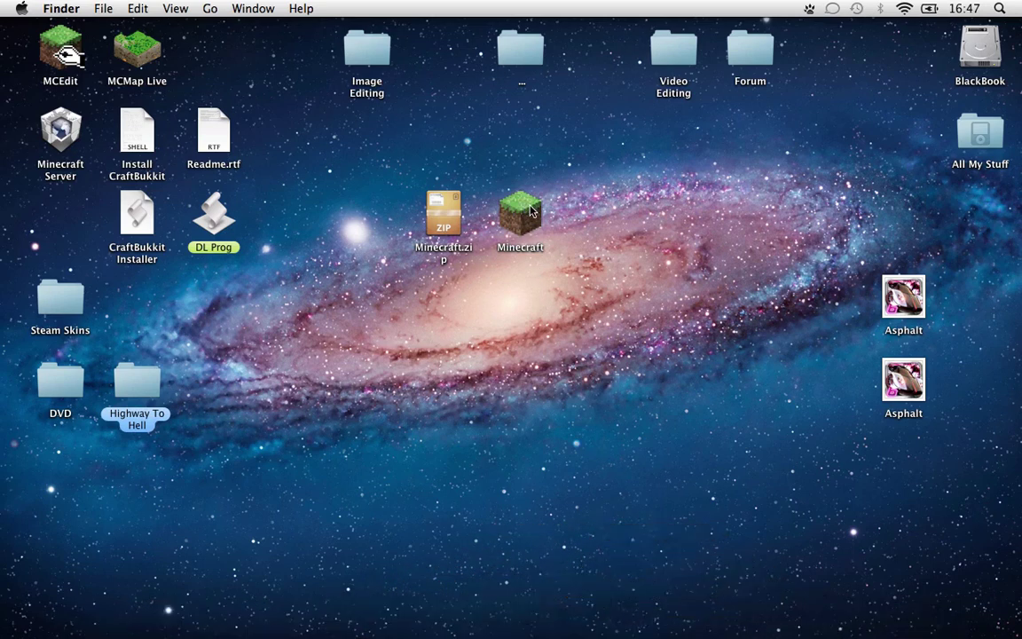
Open the Minecraft app's package contents down to its Contents/MacOS folder.
click(524, 219)
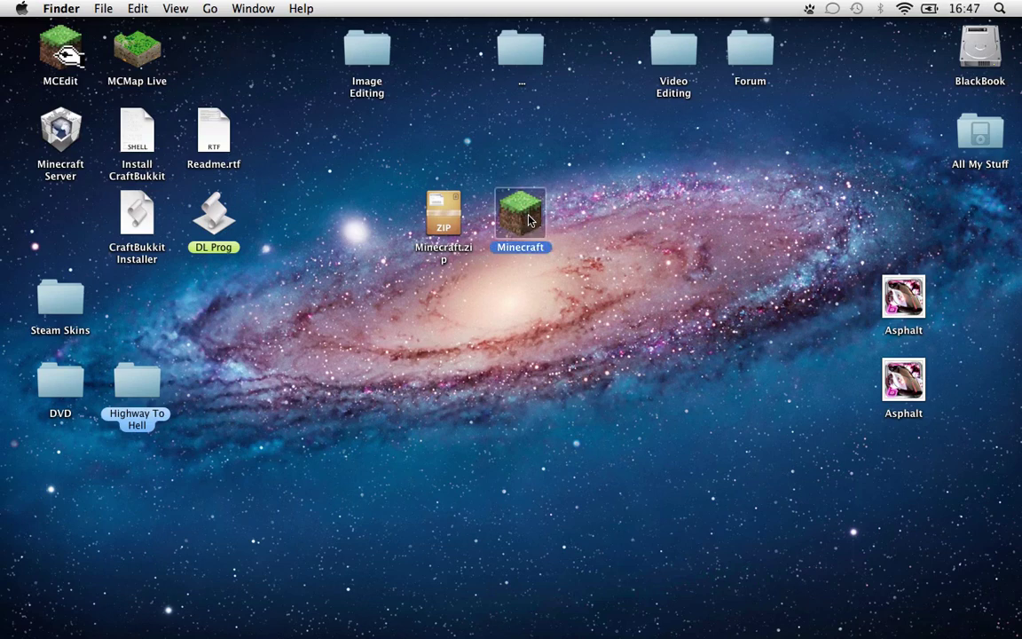
right_click(528, 219)
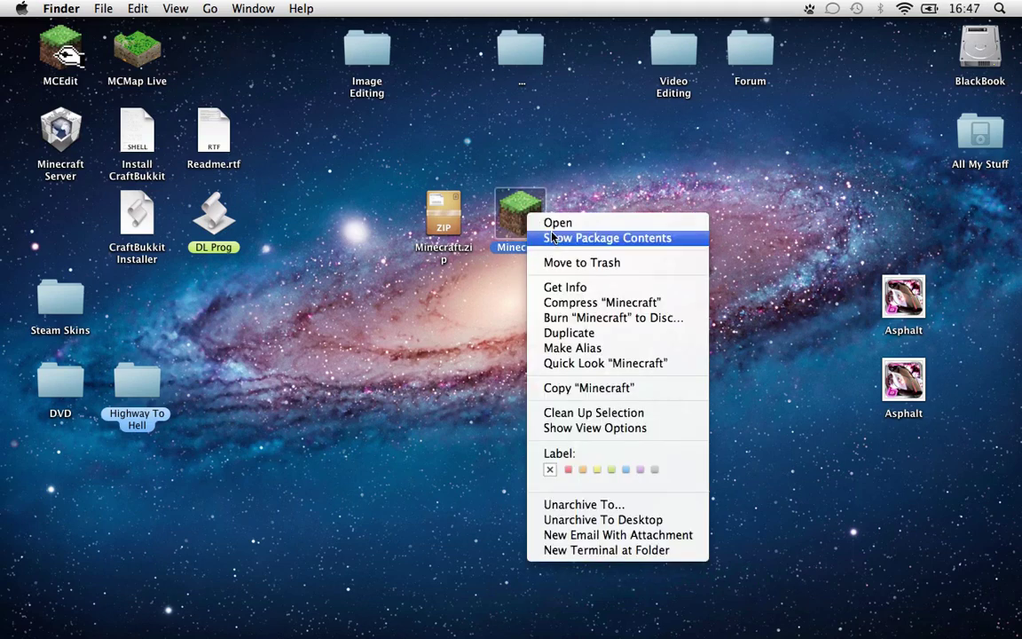
click(552, 237)
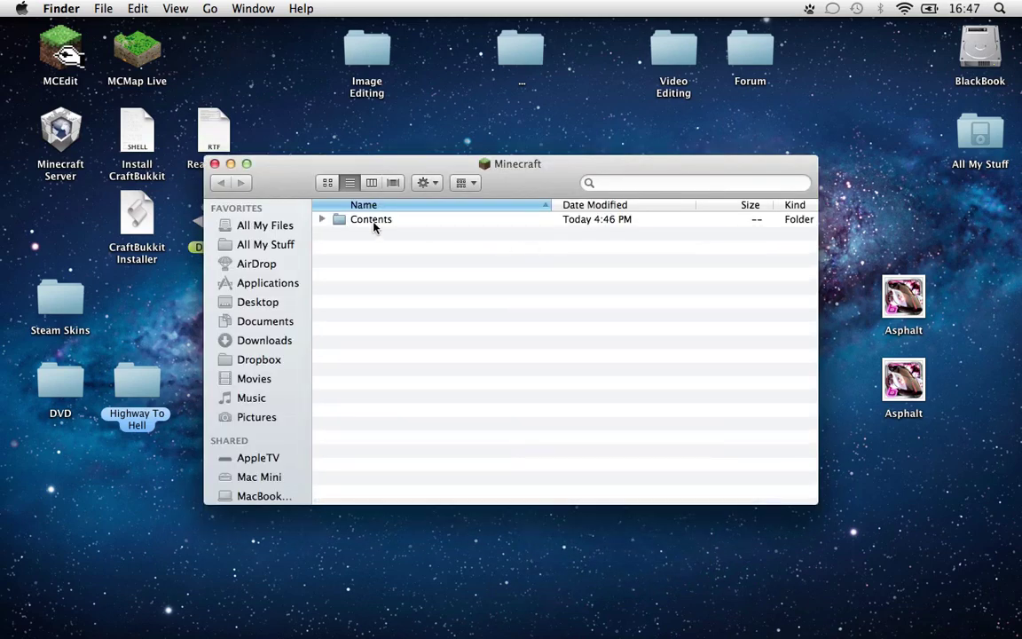
double_click(374, 222)
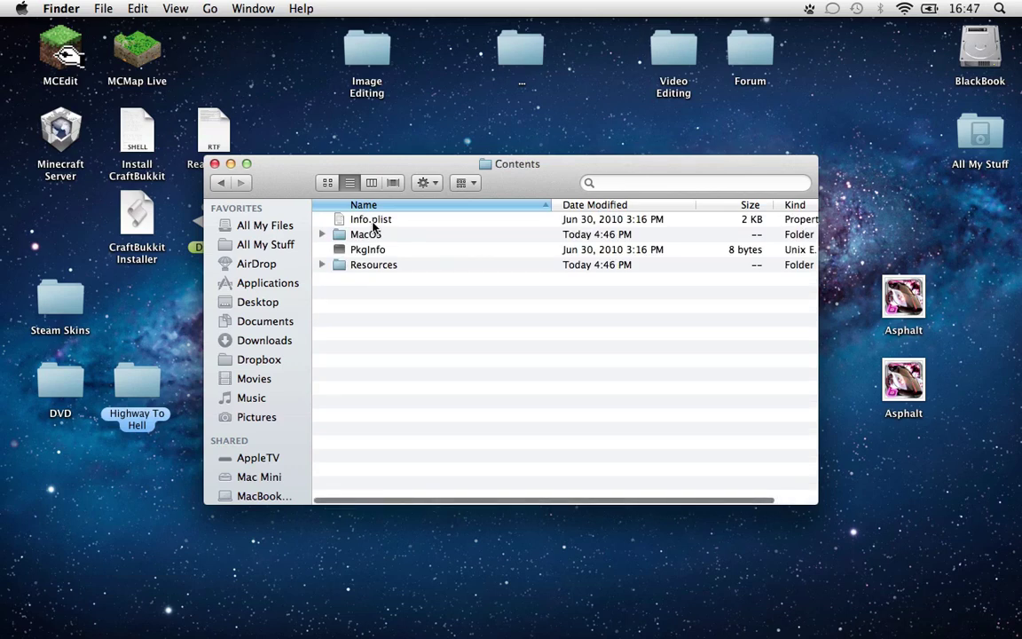
double_click(364, 233)
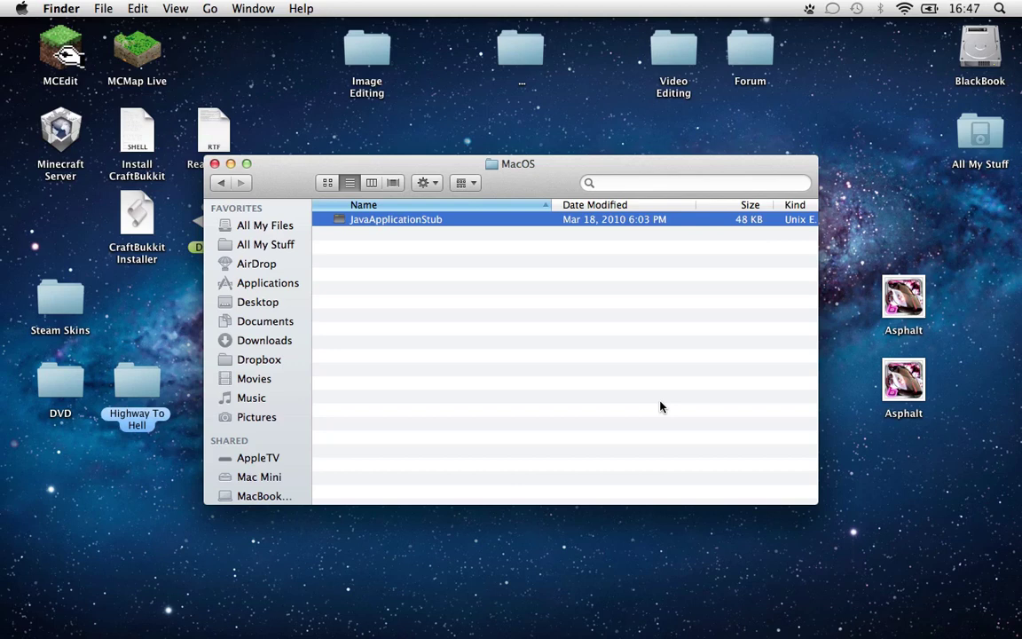
Delete the old JavaApplicationStub and permanently empty the Trash.
key(super+BackSpace)
key(super+shift+BackSpace)
key(Return)
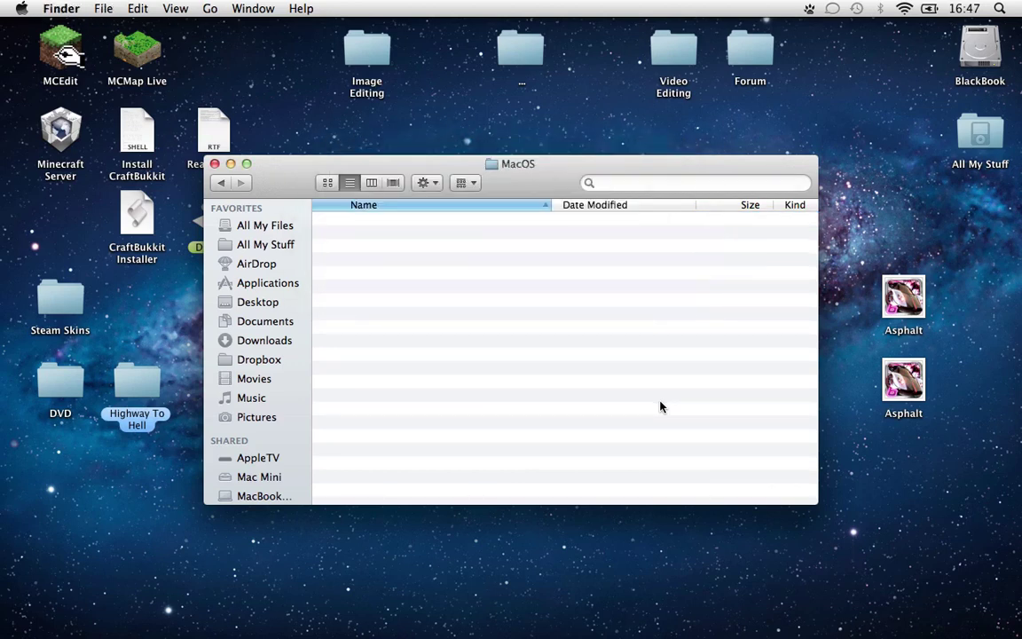
Navigate BlackBook > System > Library > Frameworks into JavaVM.framework.
double_click(983, 49)
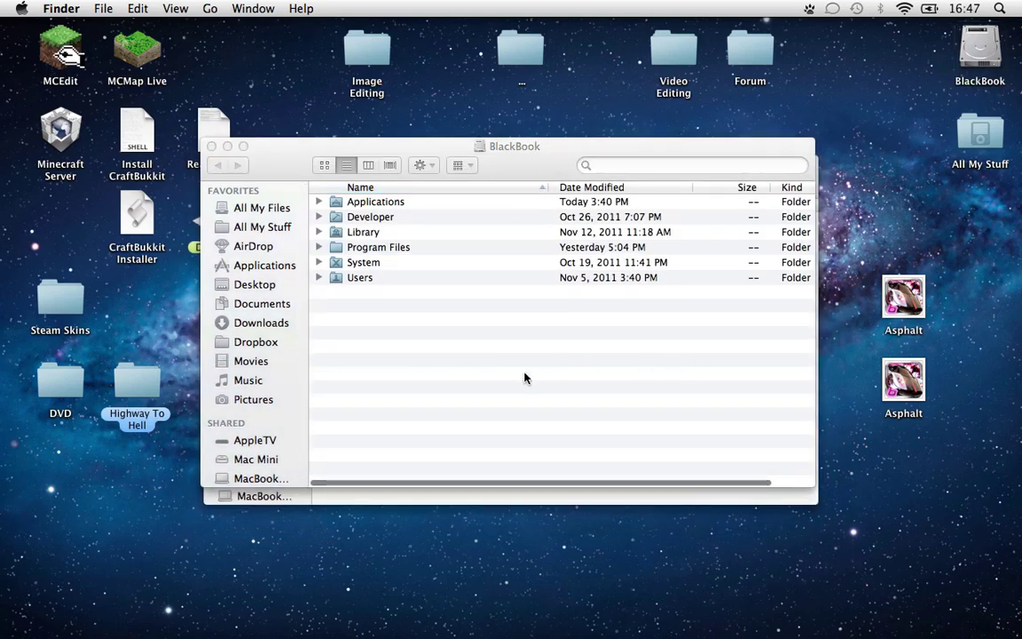
double_click(374, 266)
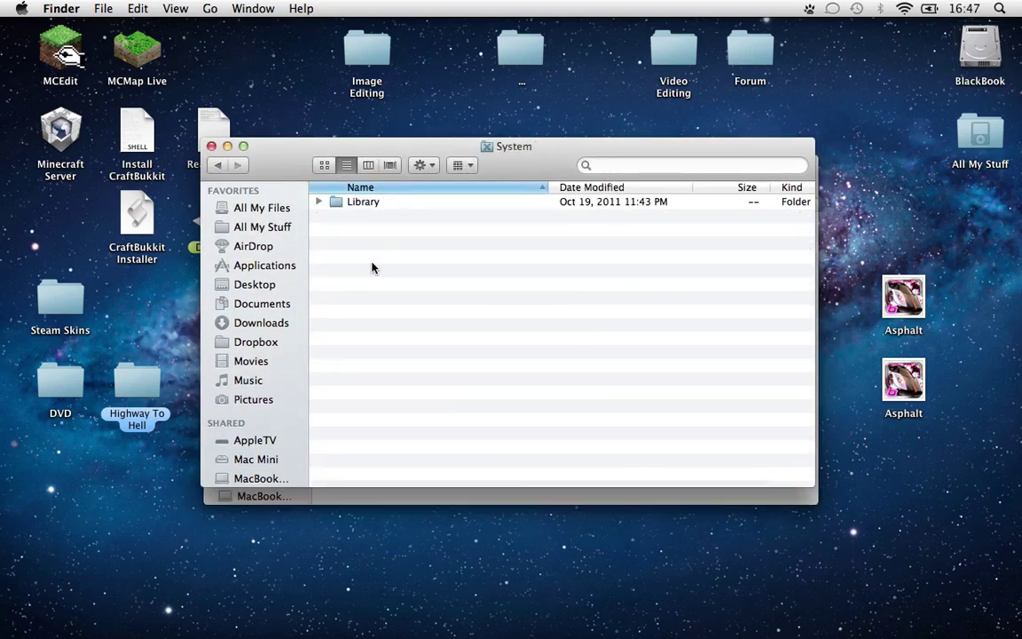
double_click(374, 204)
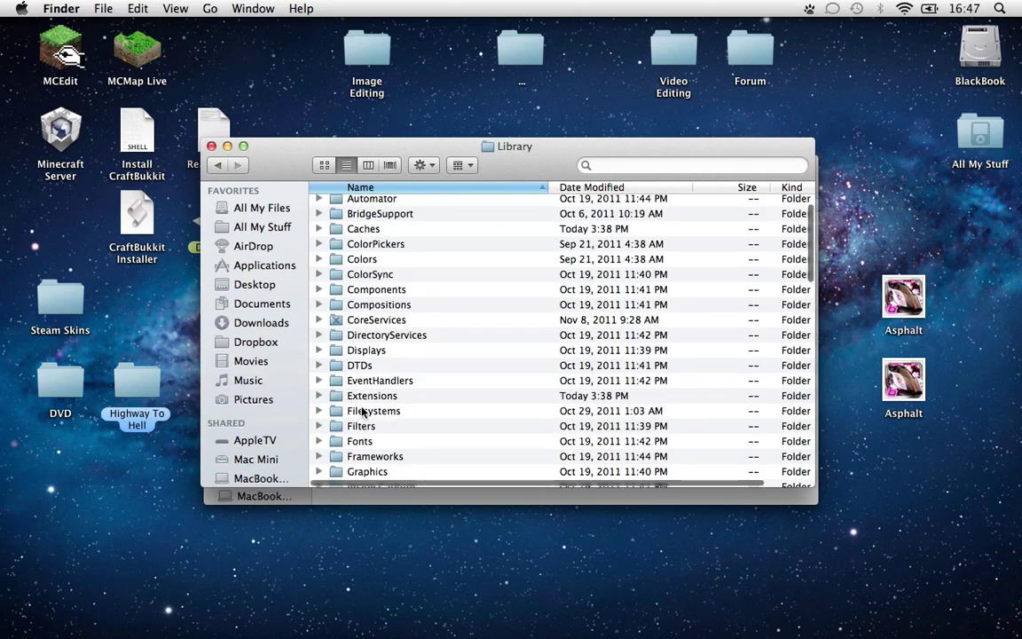
double_click(372, 456)
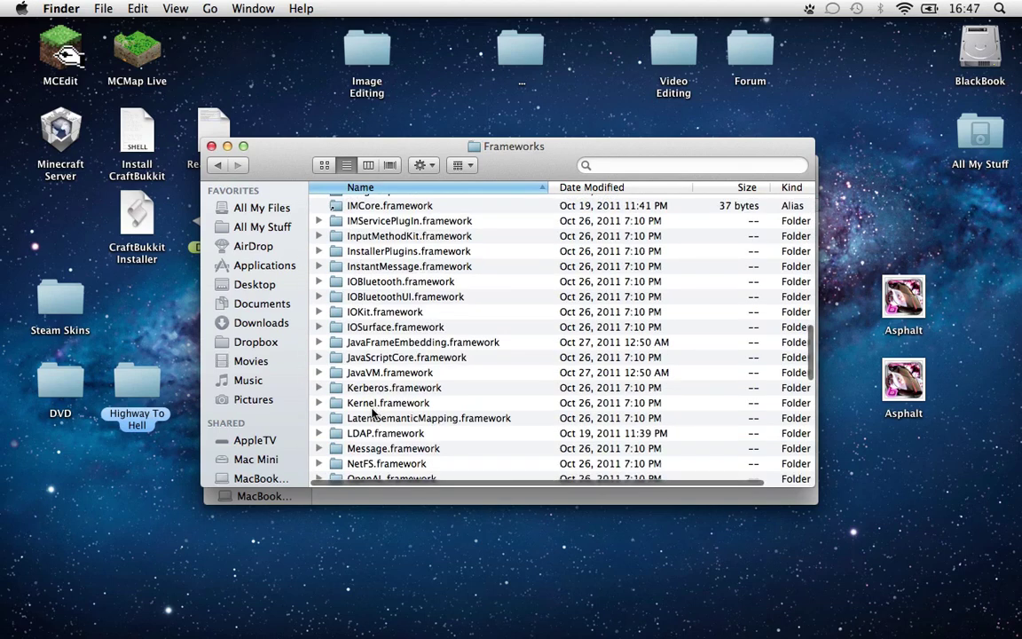
click(376, 376)
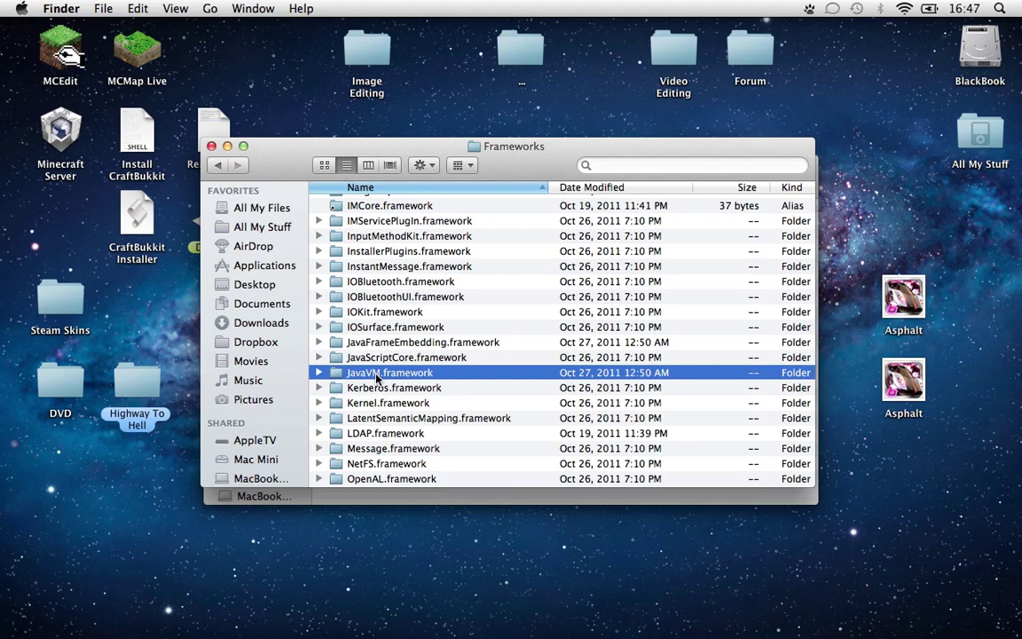
double_click(376, 376)
Copy the JavaApplicationStub from JavaVM.framework's Resources/MacOS folder.
click(355, 308)
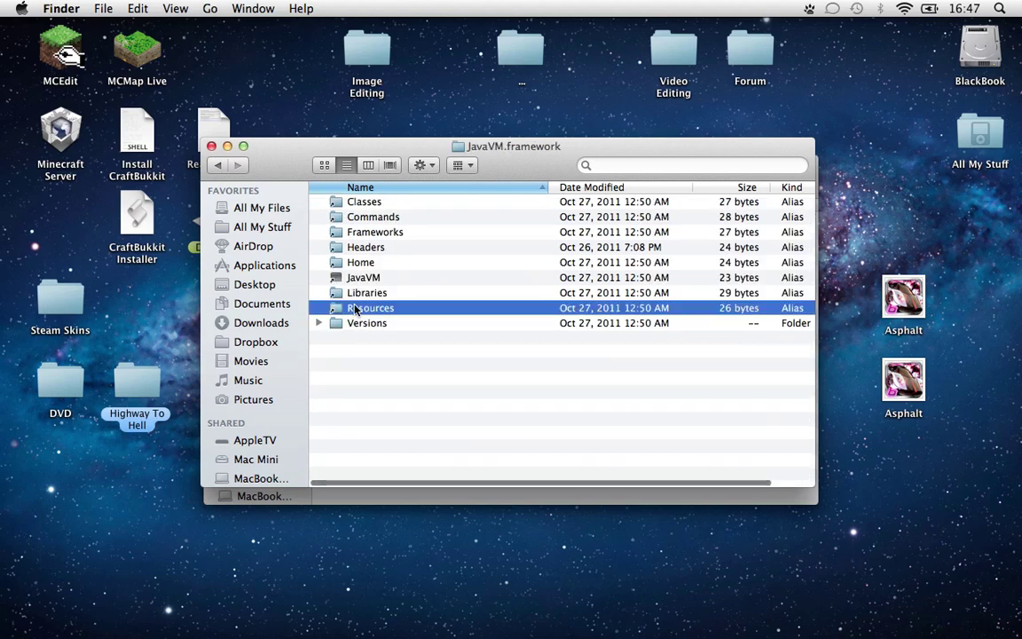
double_click(355, 308)
click(363, 446)
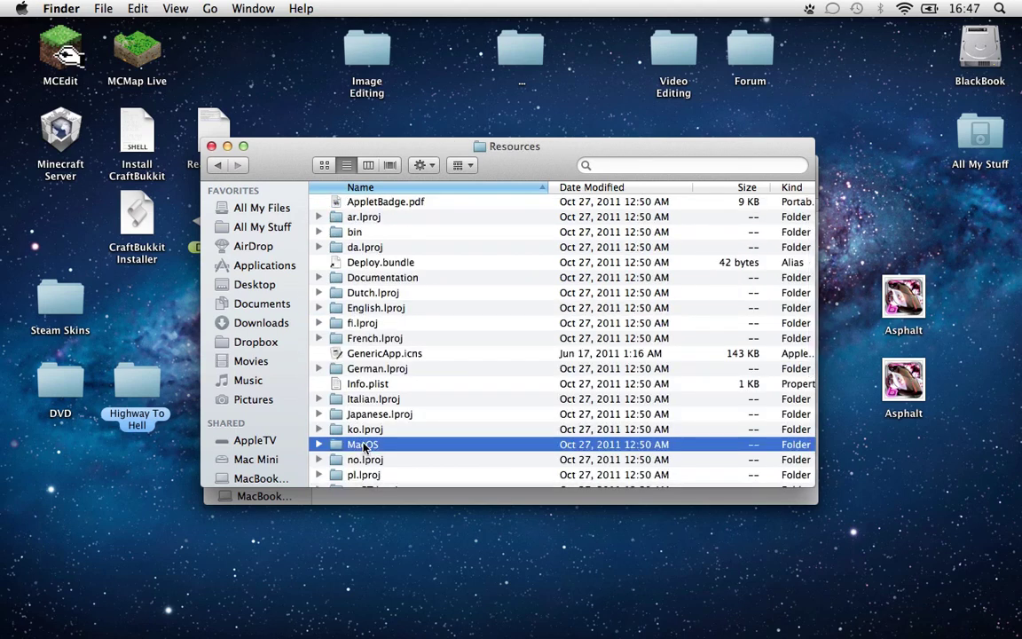
double_click(363, 444)
click(383, 202)
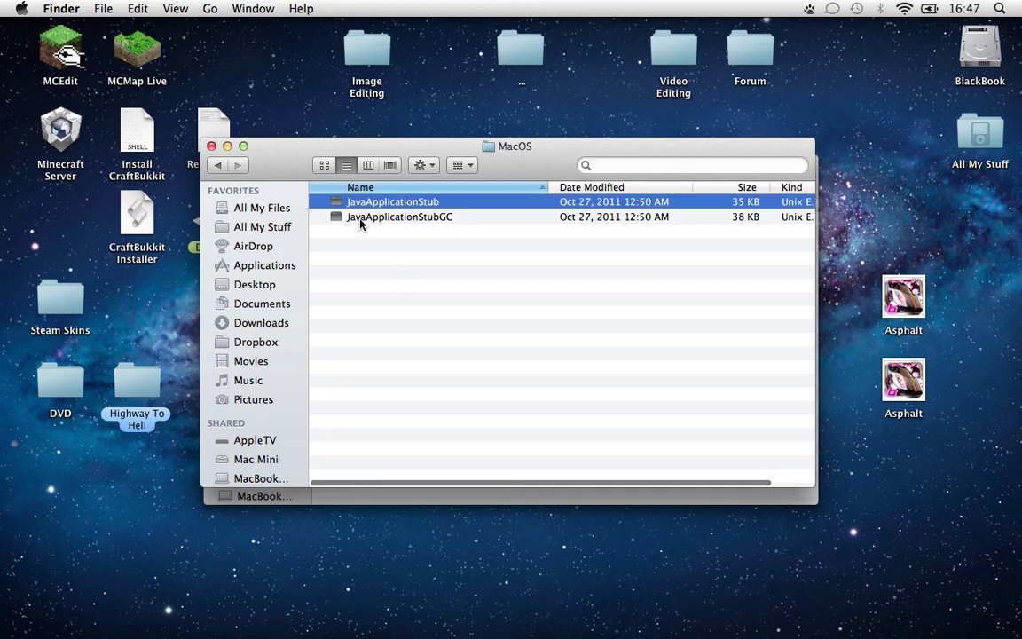
right_click(411, 205)
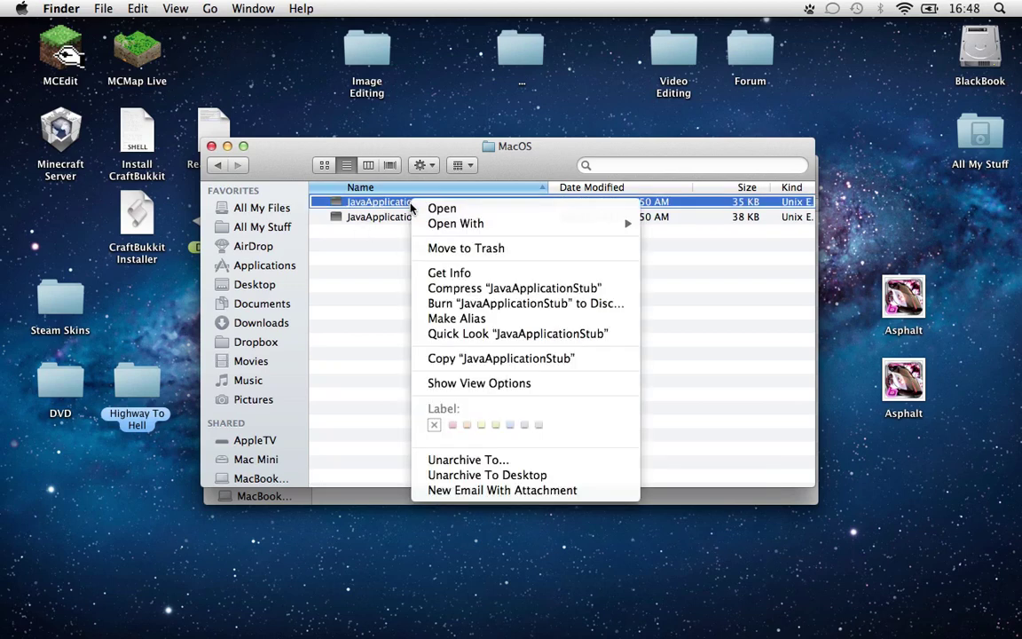
click(470, 358)
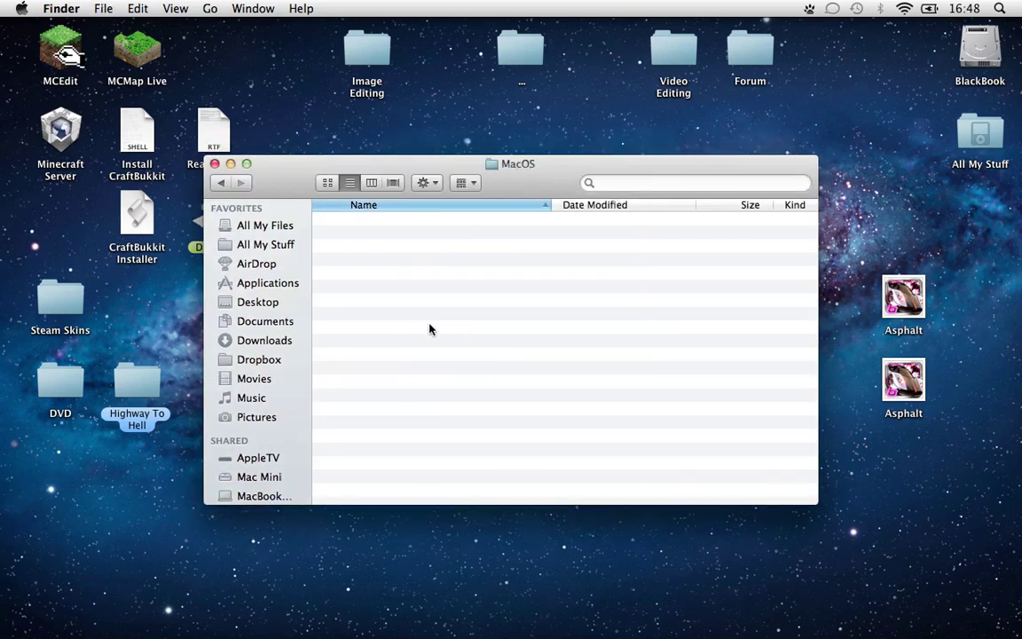
Paste JavaApplicationStub into the app's MacOS folder and open Contents/Info.plist in Xcode.
right_click(428, 318)
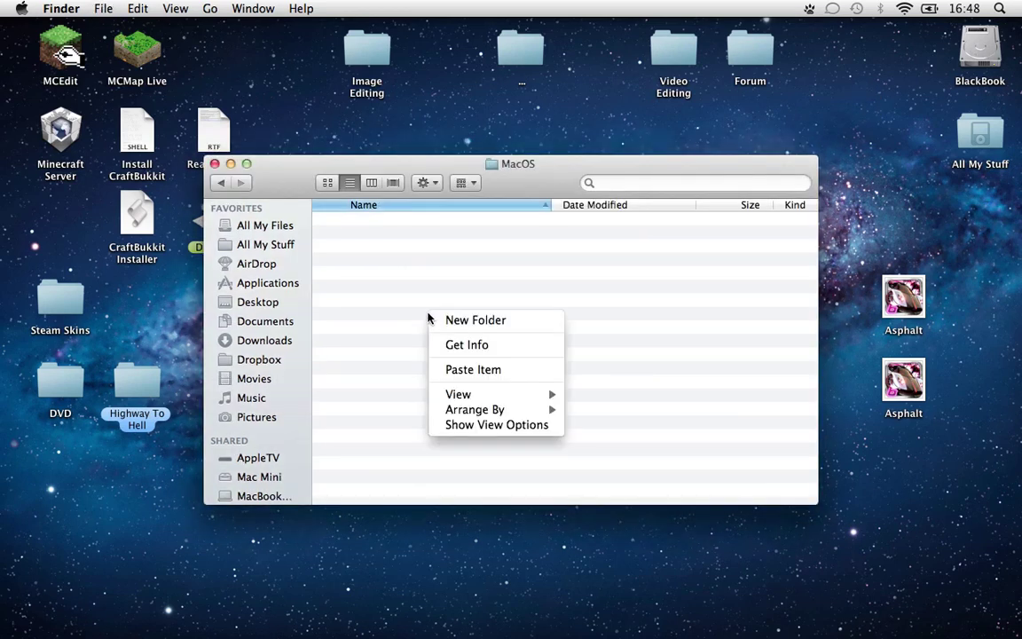
click(472, 369)
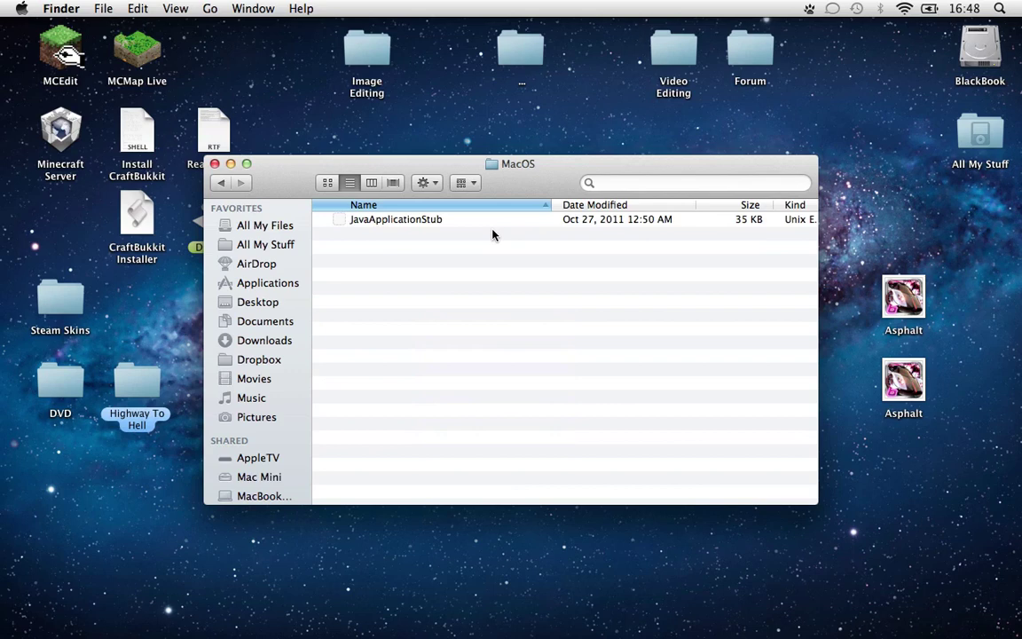
key(super+Up)
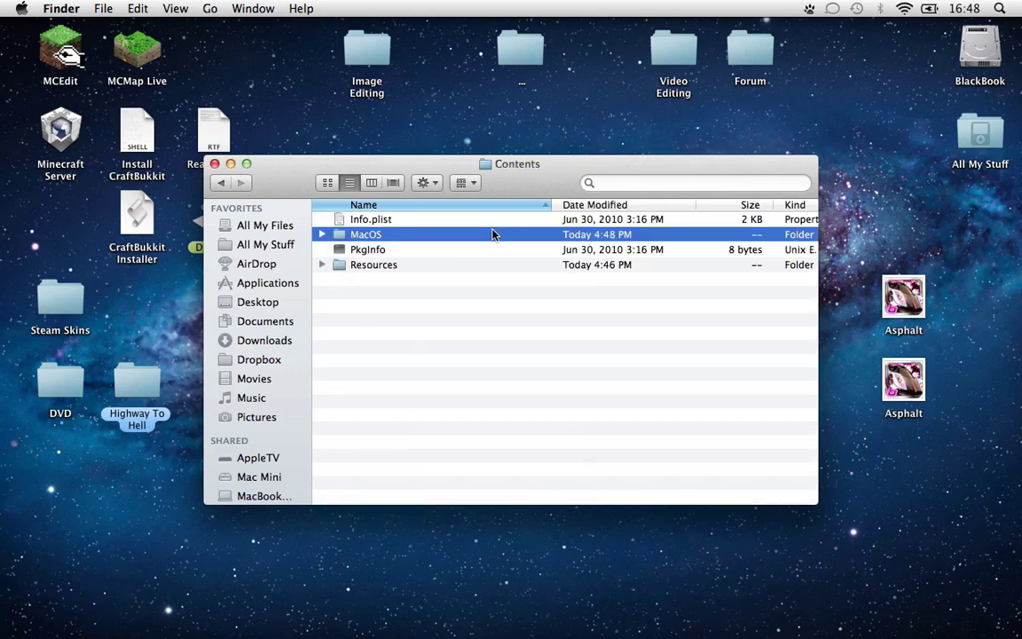
key(Up)
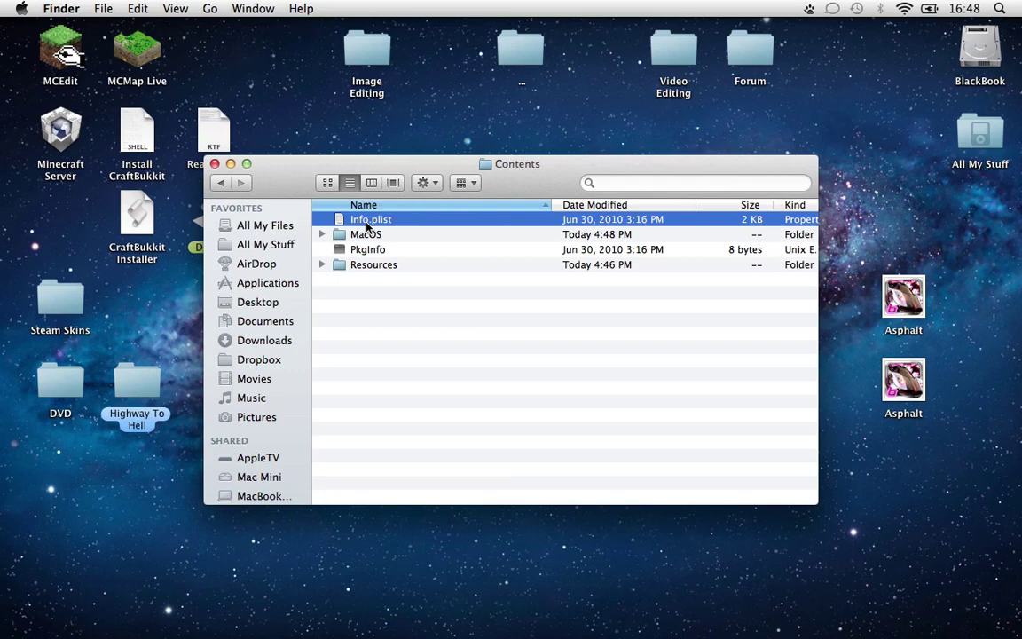
drag(369, 225, 322, 620)
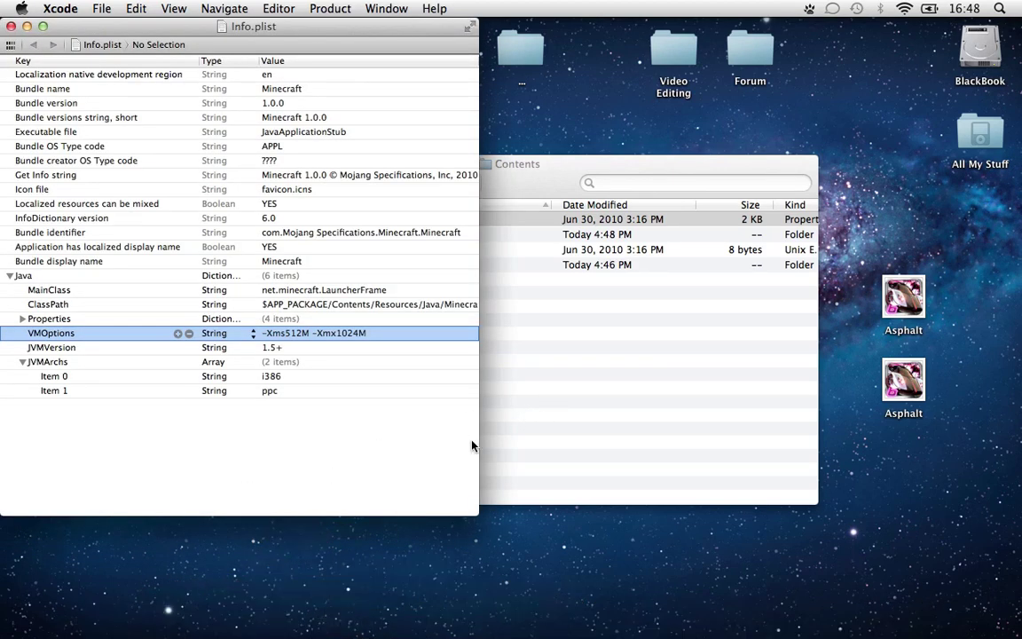
Change the JVMVersion value from 1.5+ to 1.6+.
click(551, 413)
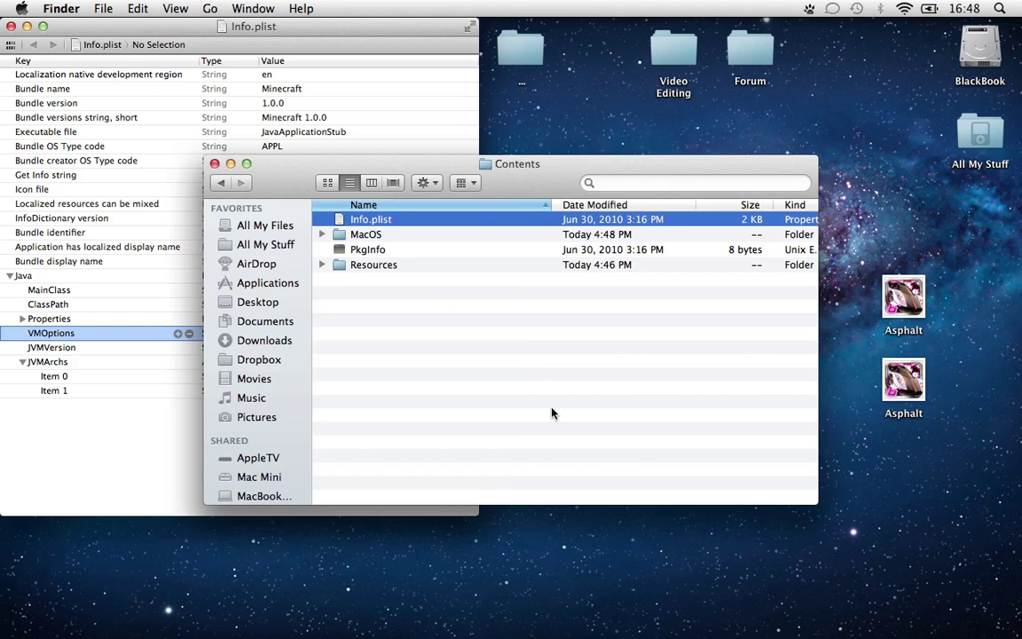
click(149, 500)
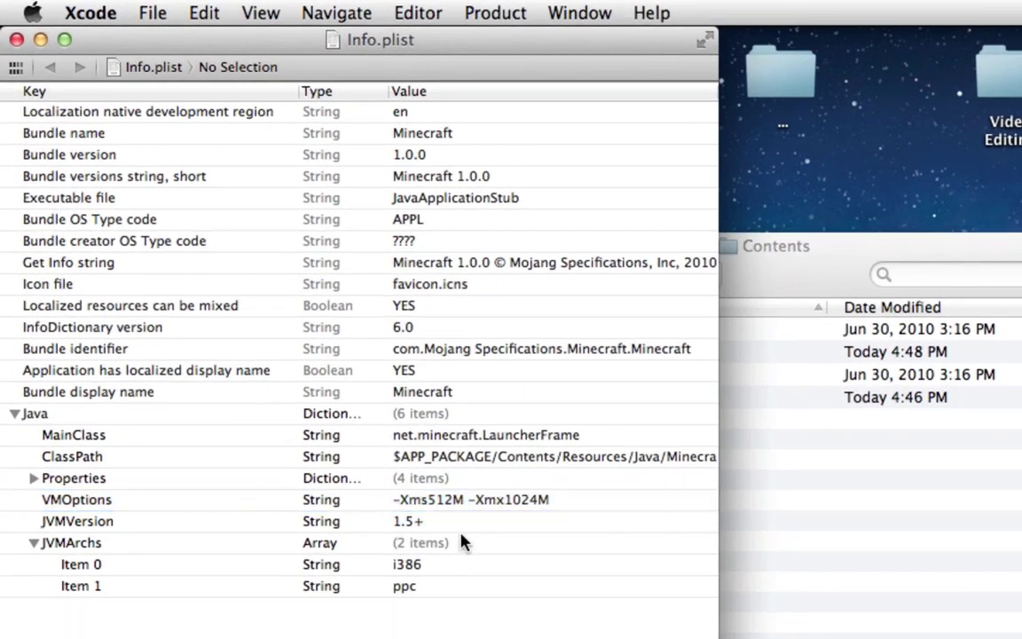
click(78, 523)
click(411, 524)
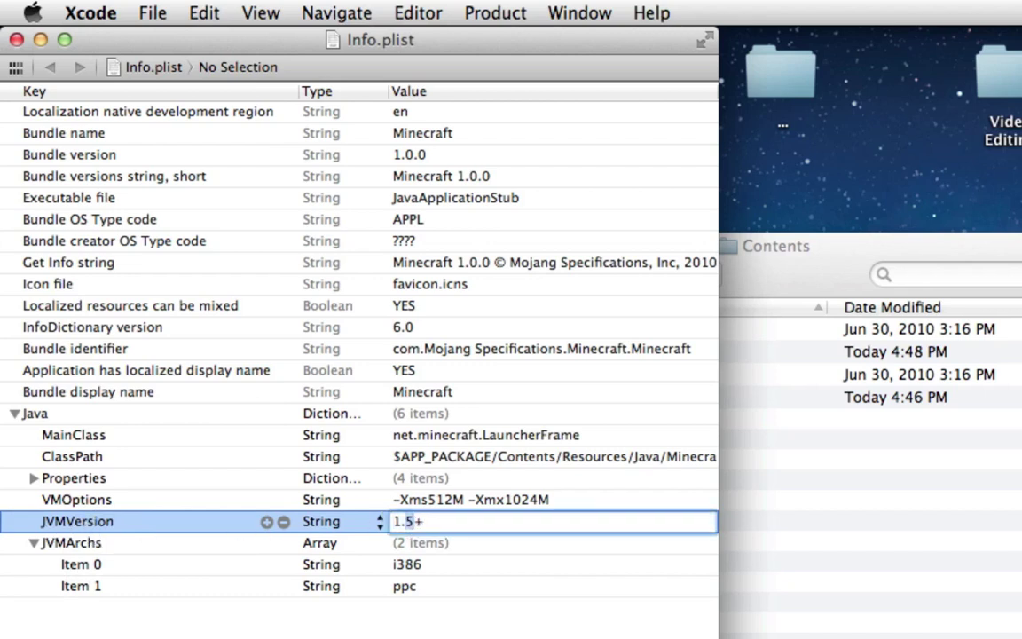
key(BackSpace)
text(6)
click(429, 565)
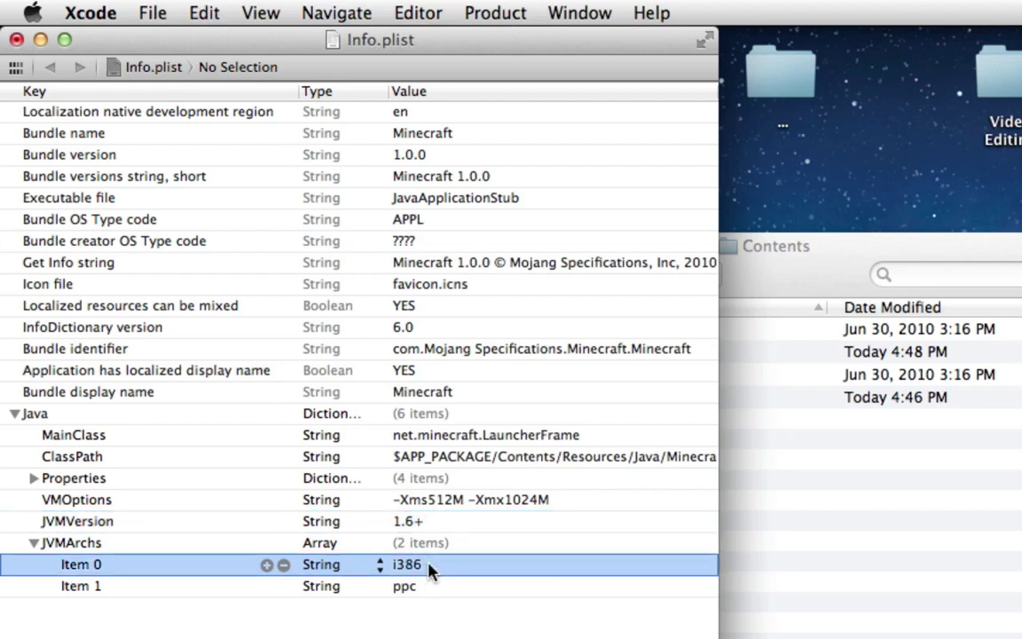
Add x86_64 as JVMArchs Item 0 ahead of i386 and ppc, and save.
key(super+d)
double_click(423, 565)
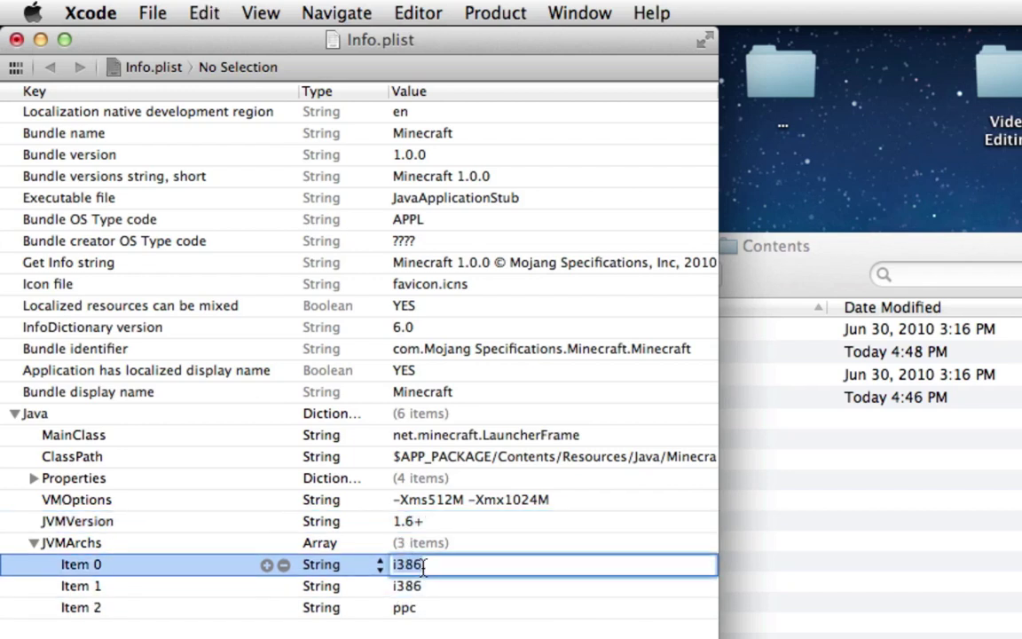
text(x)
text(86_)
text(64)
key(Return)
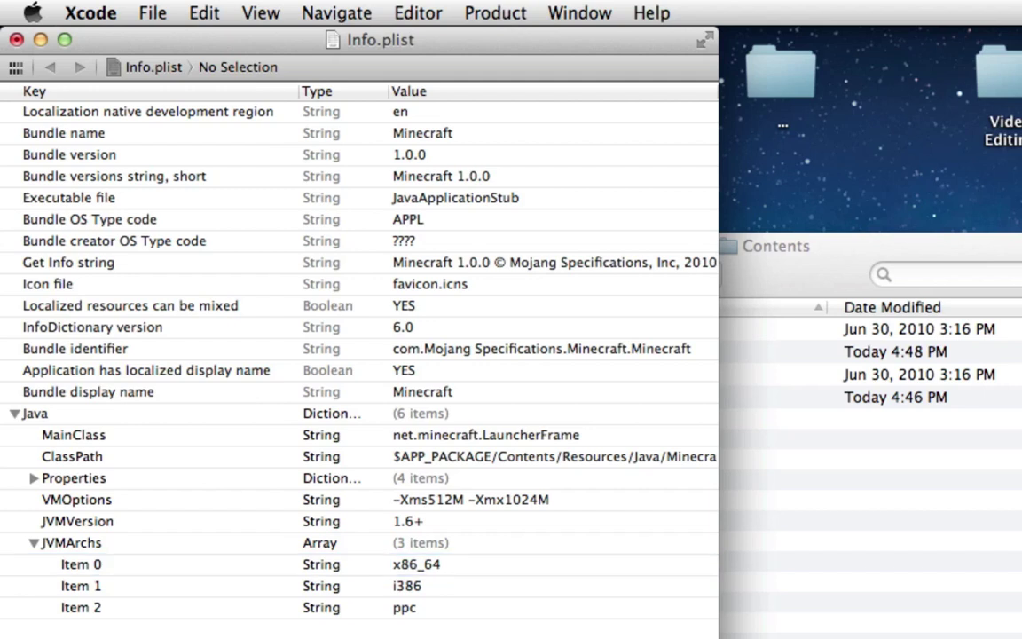
key(super+s)
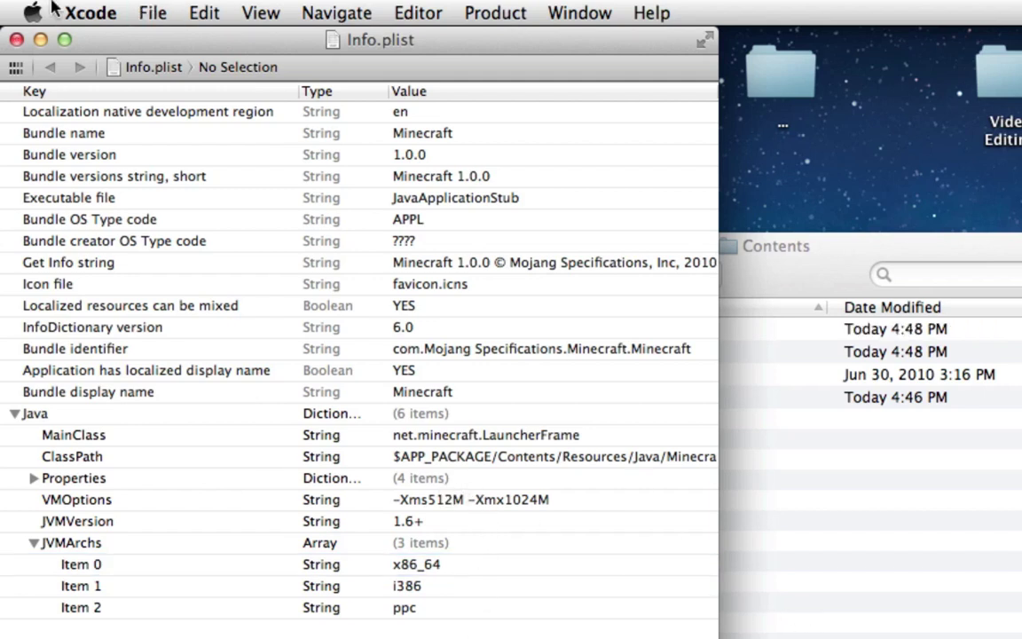
click(487, 504)
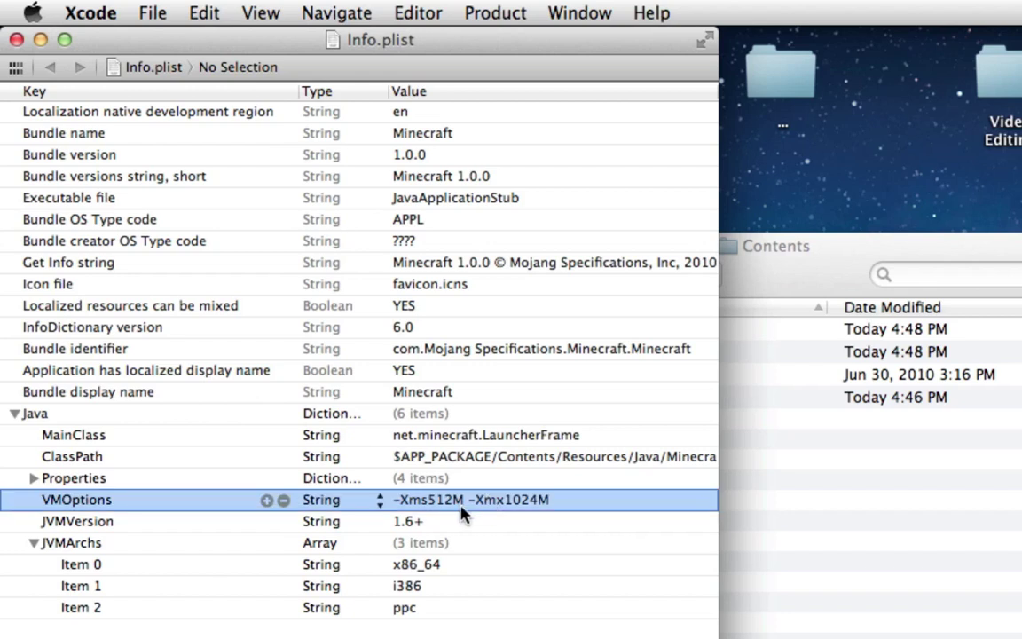
mouse_move(527, 506)
mouse_move(266, 499)
click(2, 4)
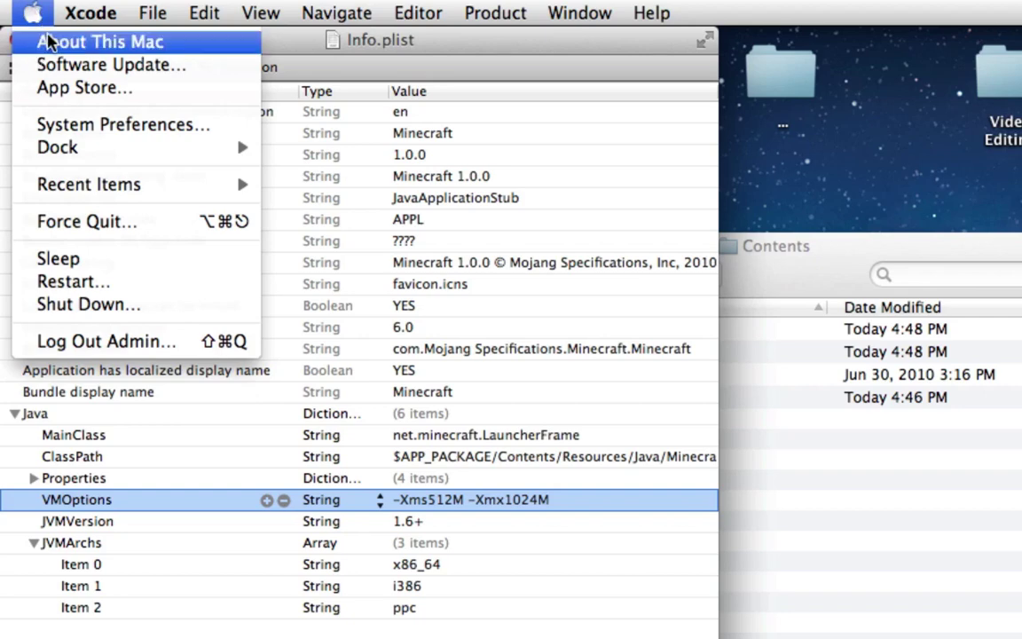
click(49, 44)
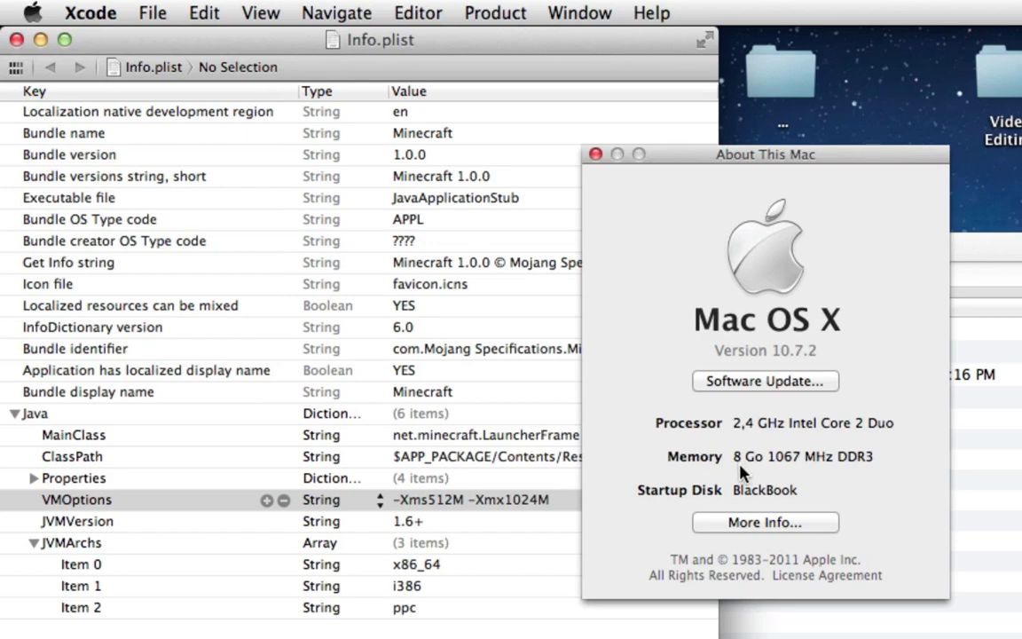
click(595, 154)
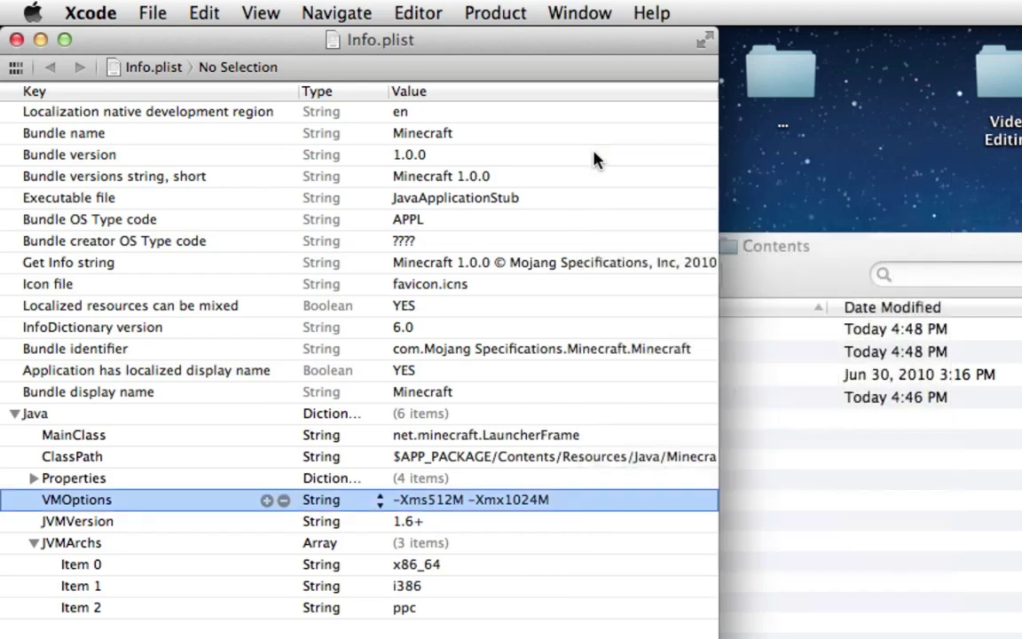
Change the VMOptions maximum memory from 1024M to 8G.
click(527, 501)
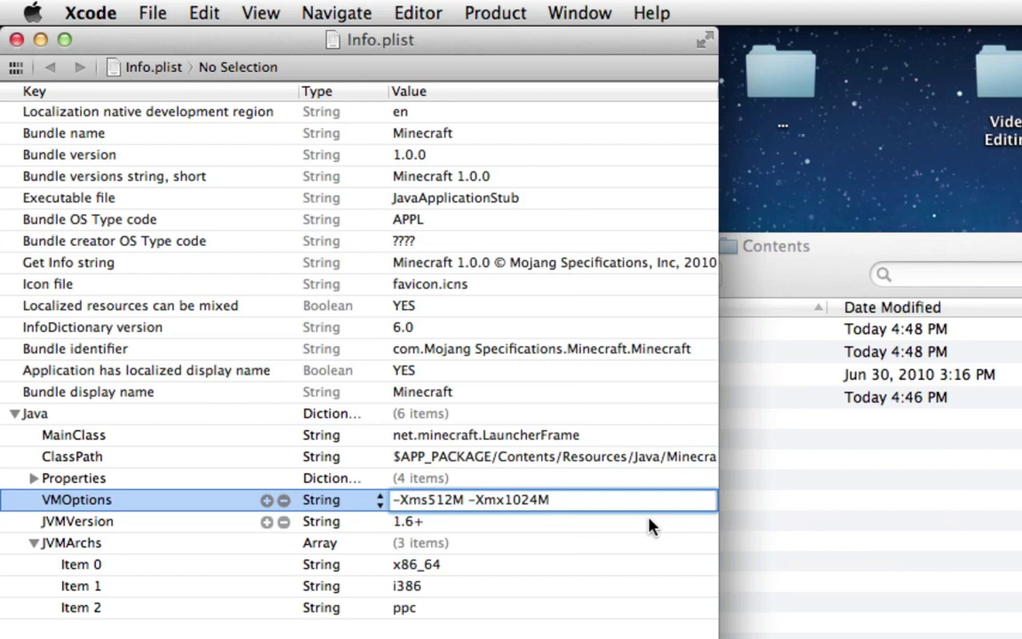
key(Right)
key(shift+Left)
key(shift+Left)
key(shift+Left)
key(shift+Left)
key(BackSpace)
key(shift+Right)
key(BackSpace)
text(8G)
Change the starting memory from 512M to 2G and save the Info.plist.
drag(467, 499, 429, 500)
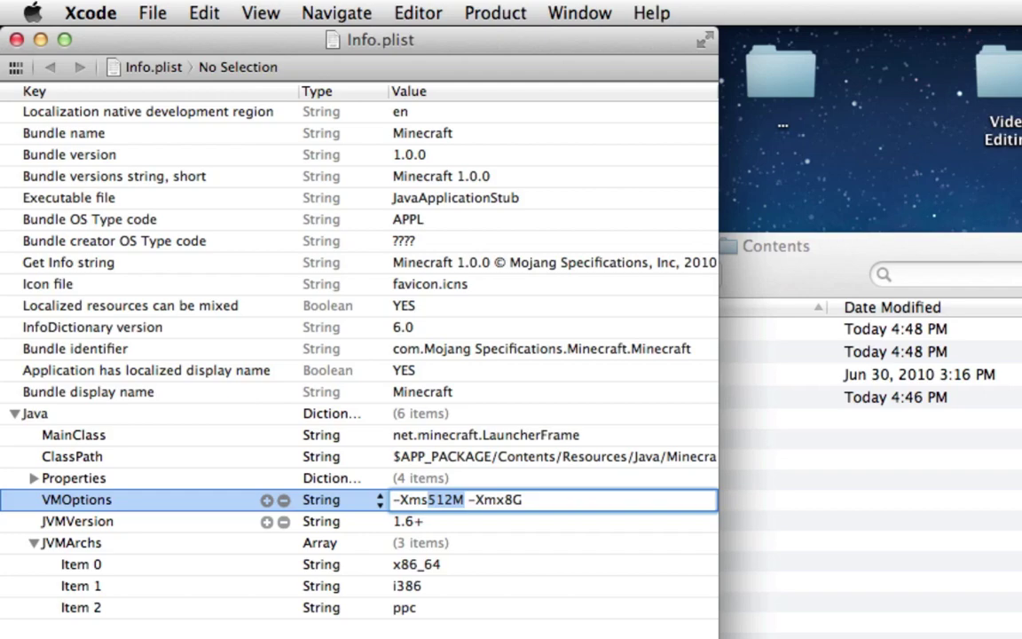
text(2G)
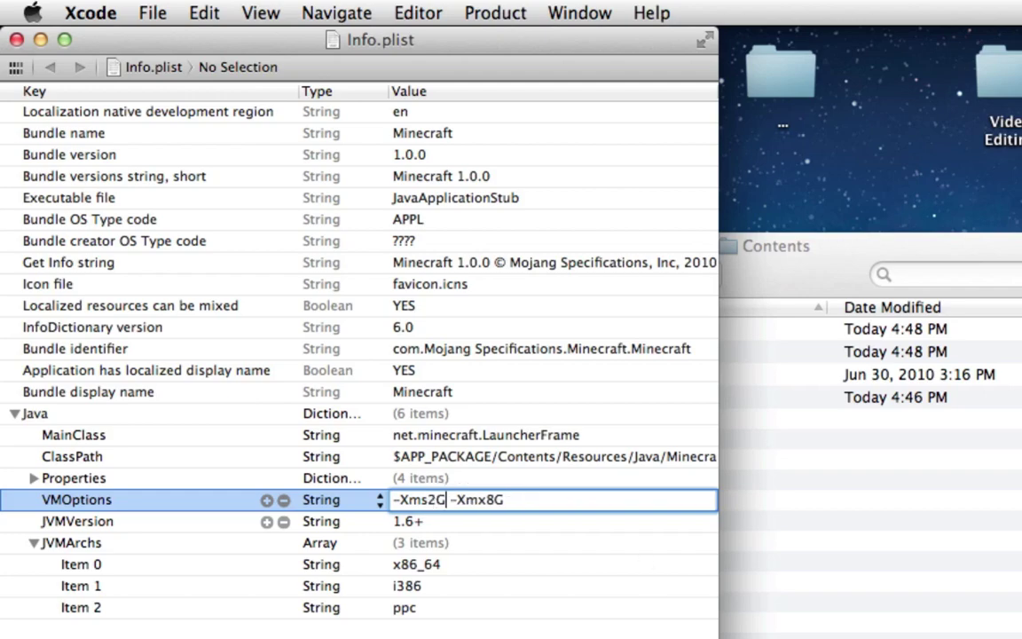
key(Return)
key(super+s)
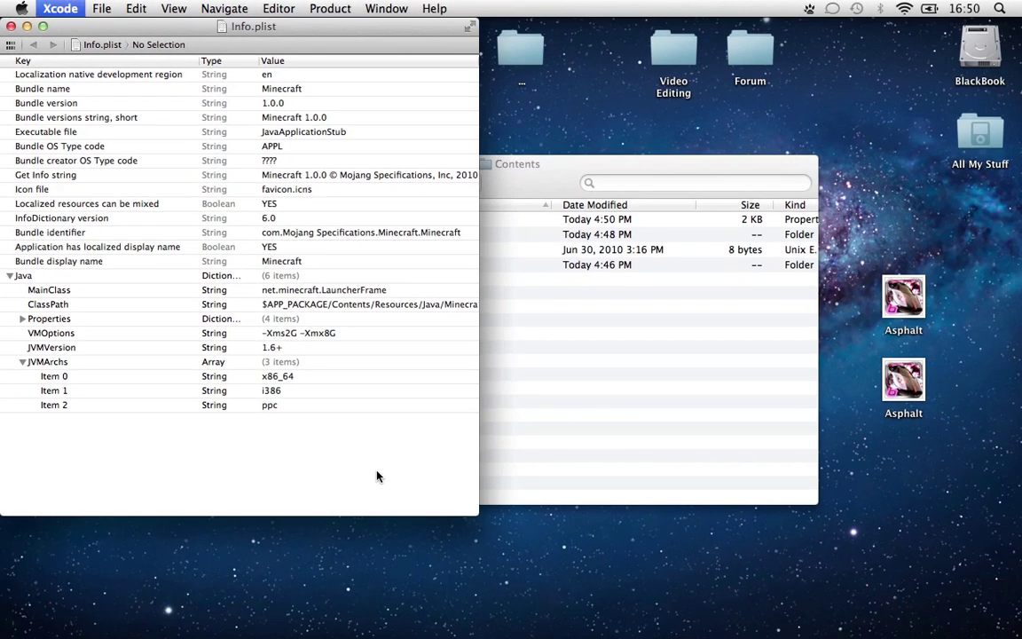
Quit Xcode, close the Contents window, and relaunch the patched Minecraft app.
key(super+q)
key(super+w)
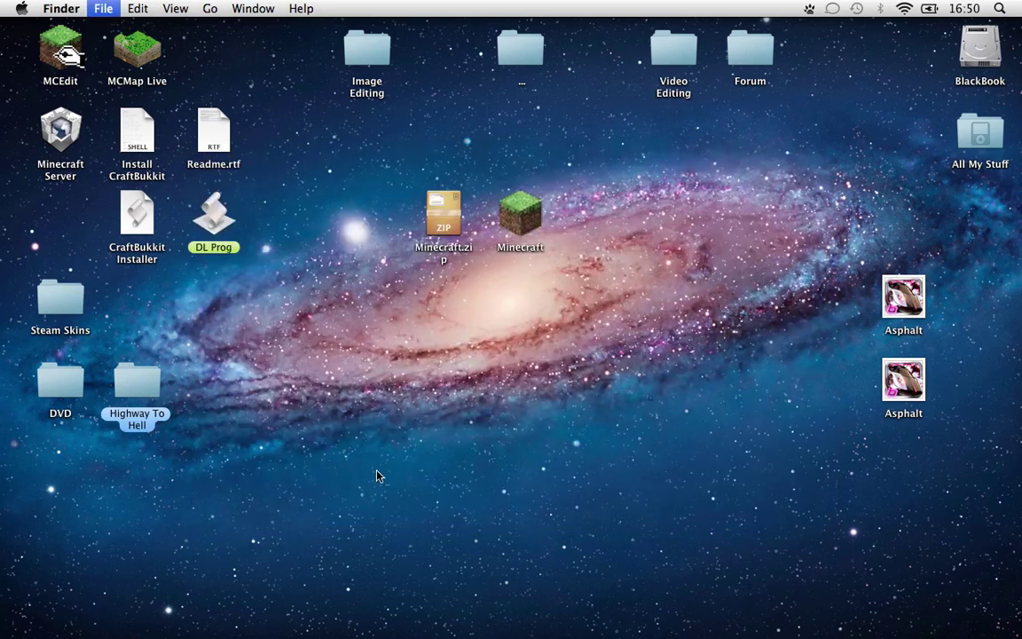
click(530, 218)
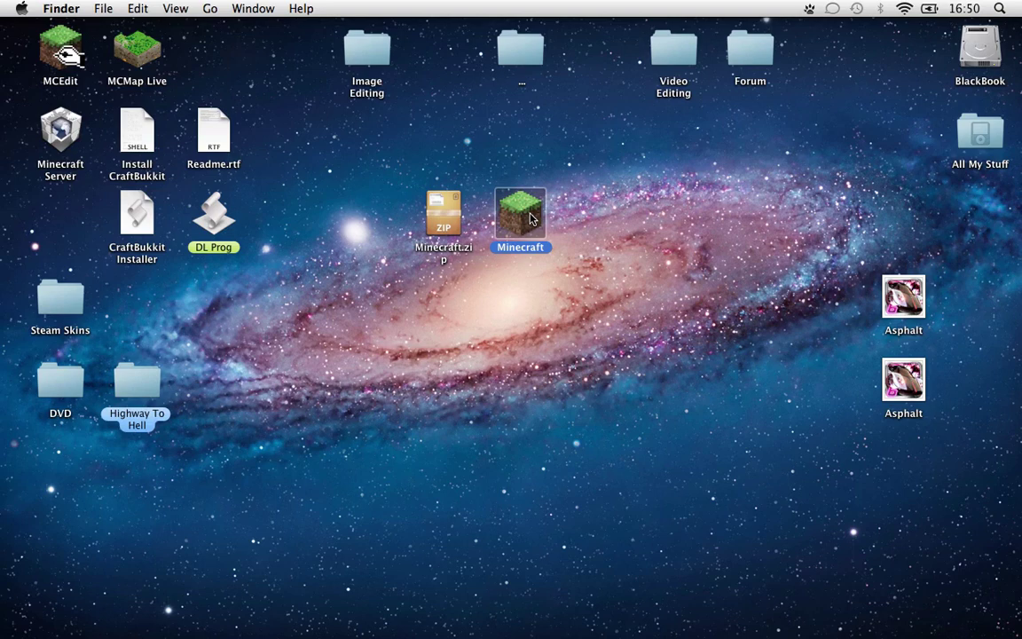
double_click(530, 218)
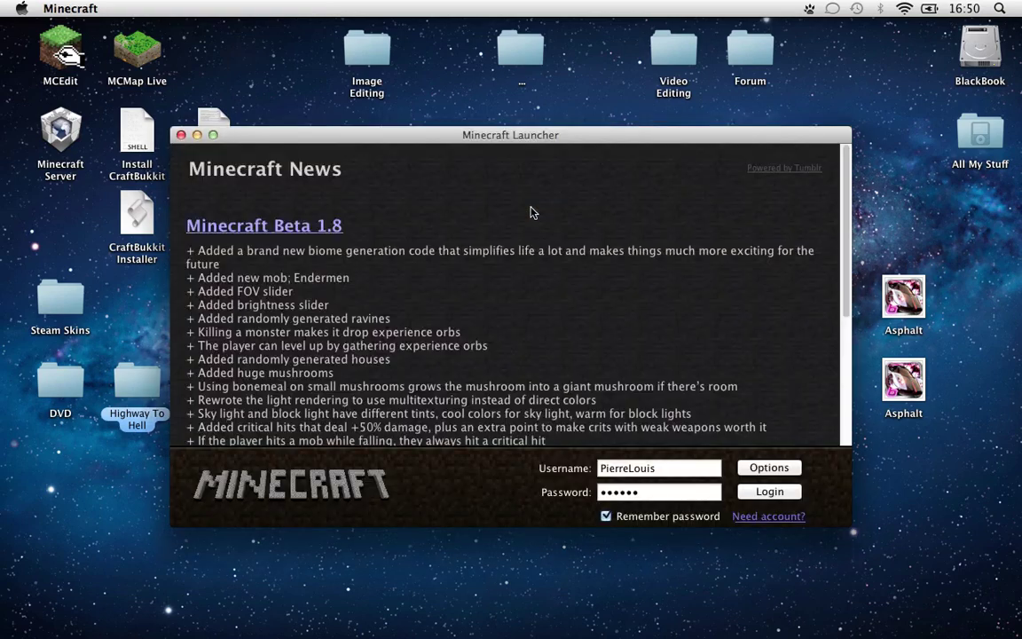
Verify in Activity Monitor that Minecraft runs as Intel (64 bit), then quit it.
click(1000, 8)
text(act)
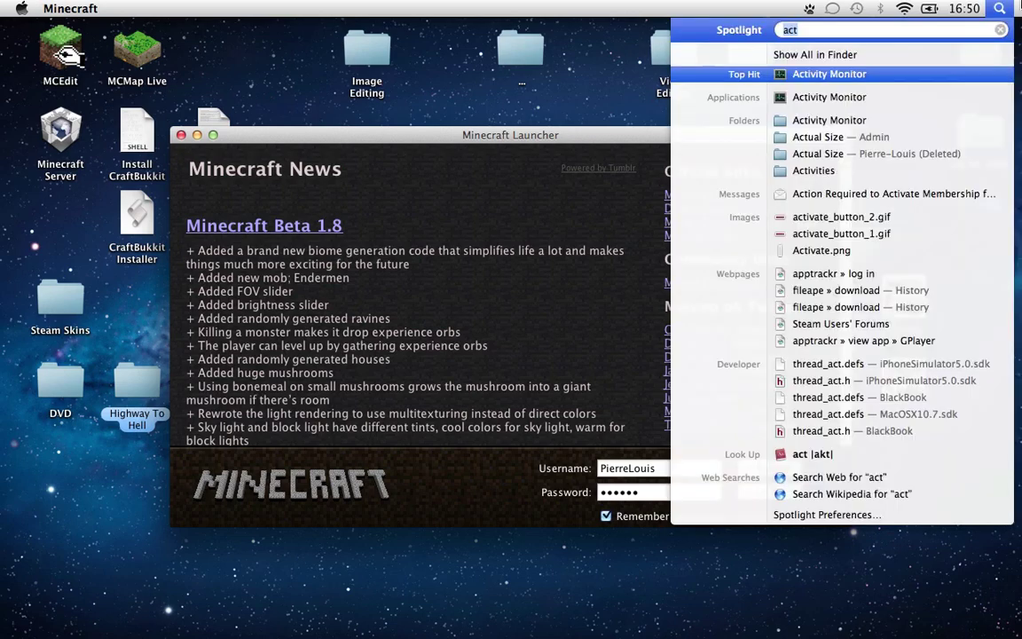
click(867, 75)
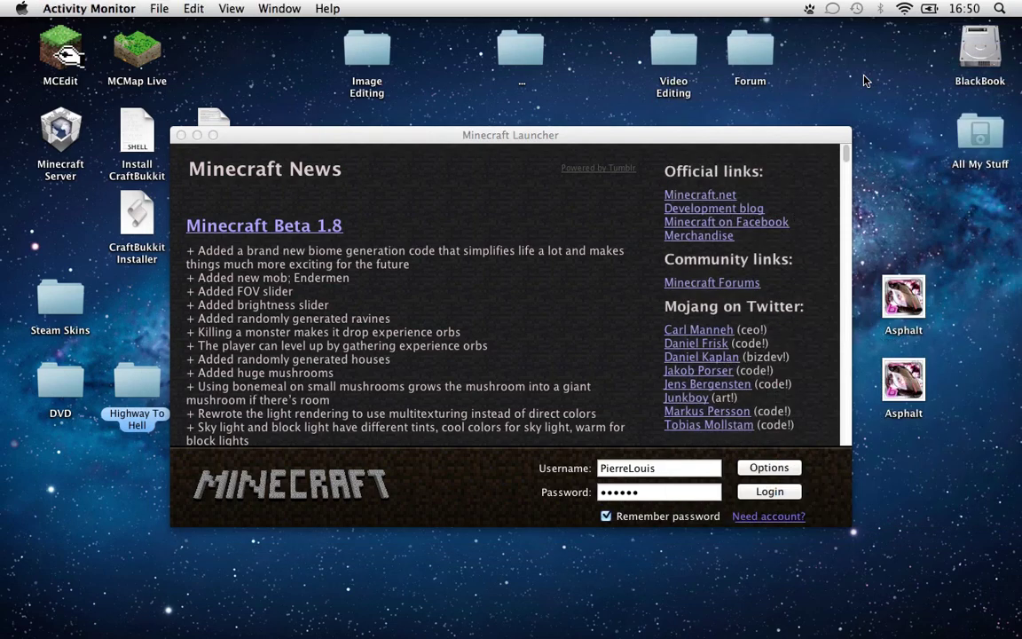
scroll(576, 289, down, 5)
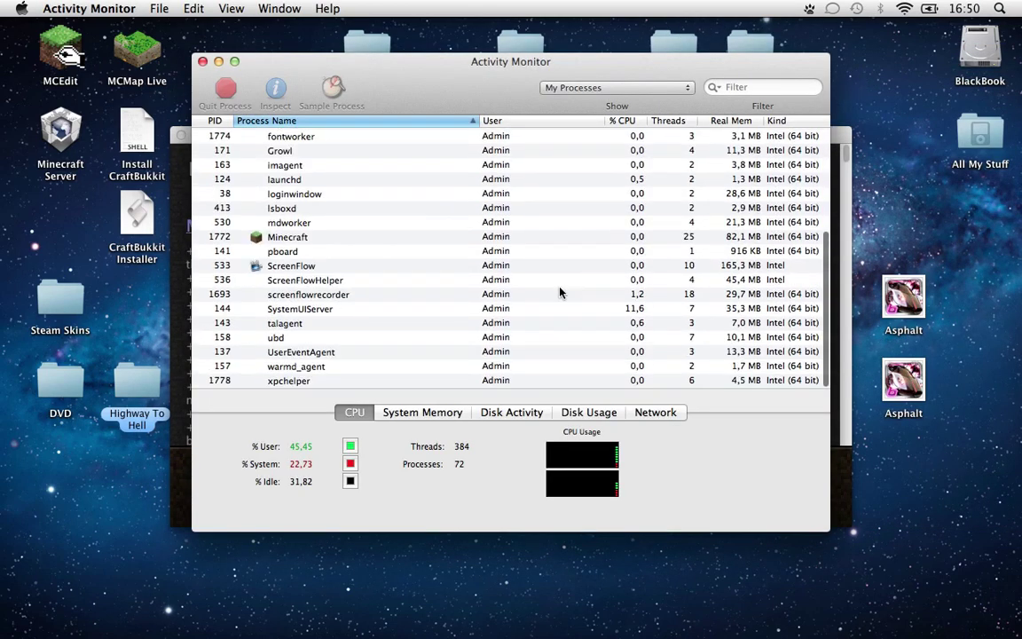
click(426, 237)
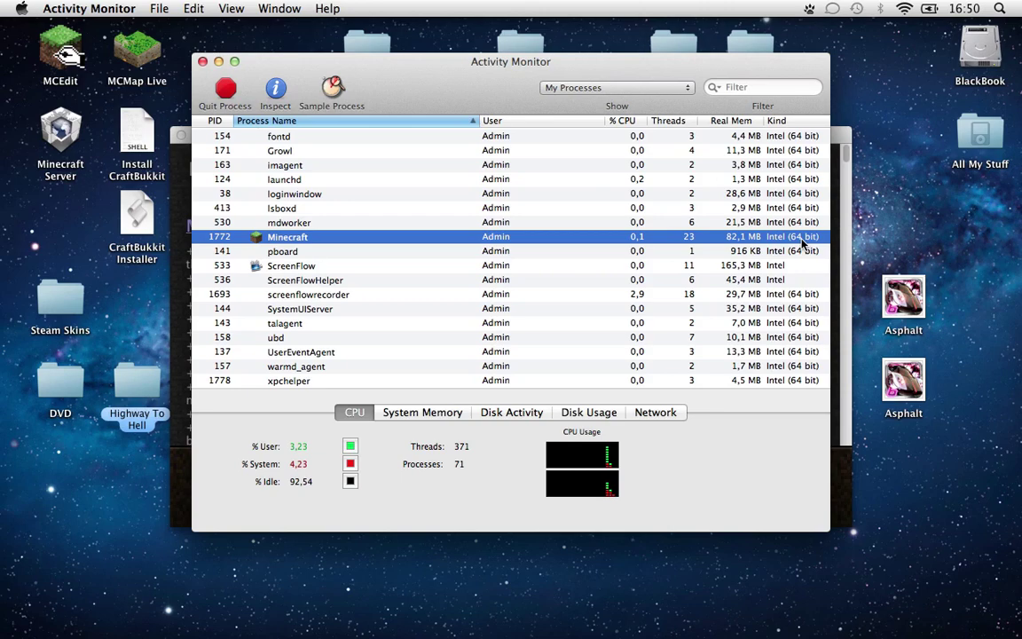
key(super+q)
Log in, maximize the game window, and play the Creative world 'Misc'.
click(769, 491)
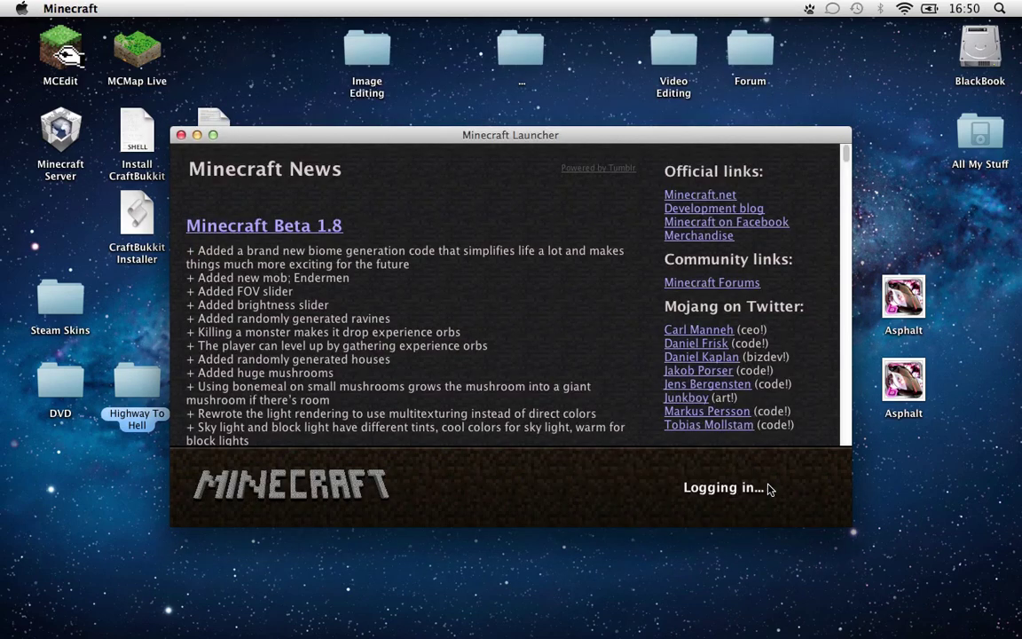
click(213, 135)
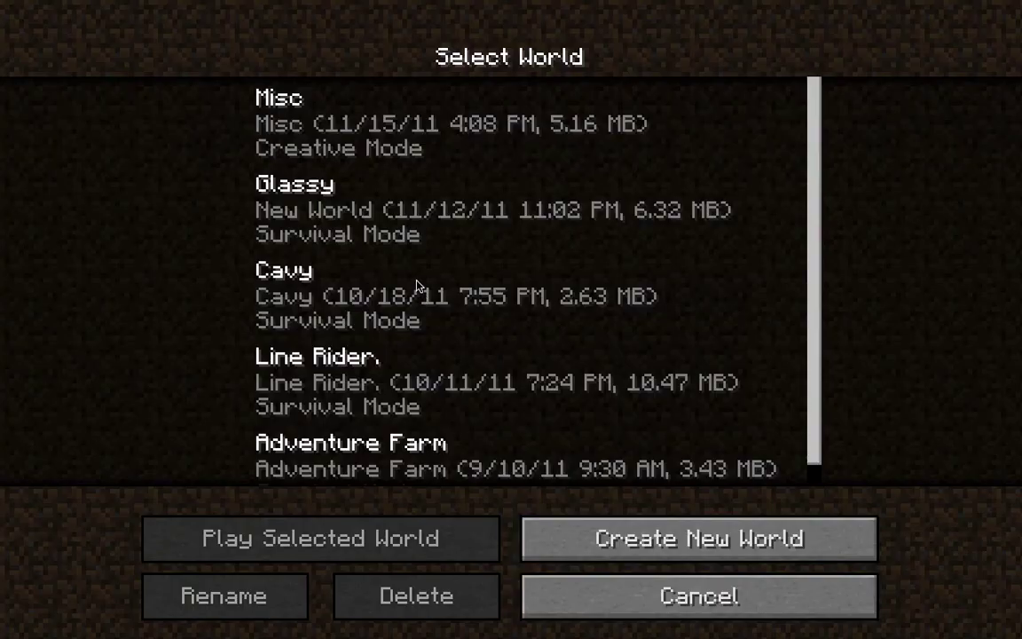
click(373, 122)
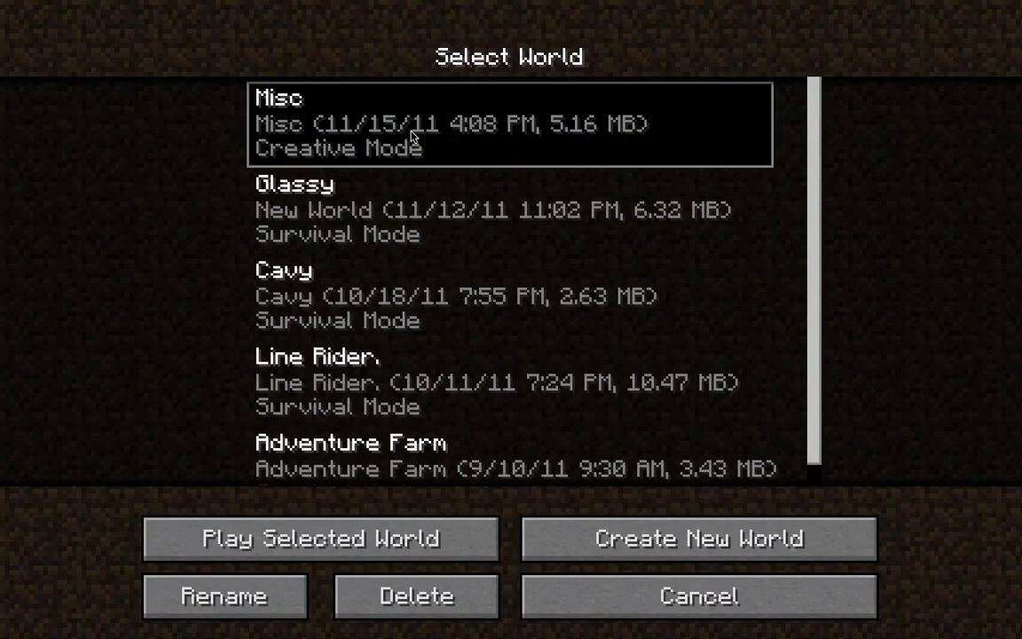
click(412, 557)
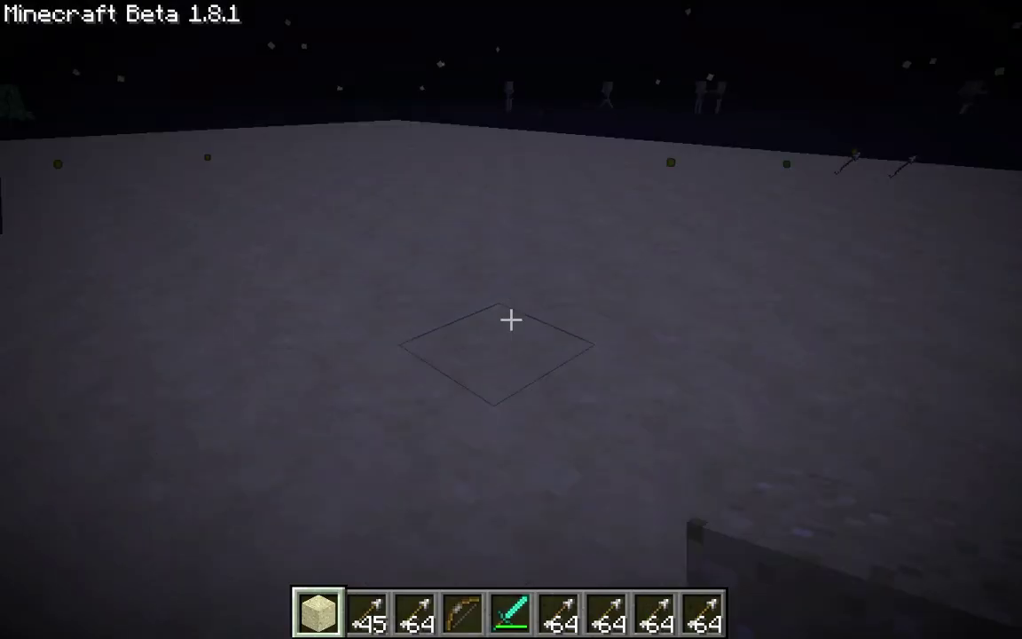
Show the F3 debug stats and confirm about 8187MB of usable memory.
key(F3)
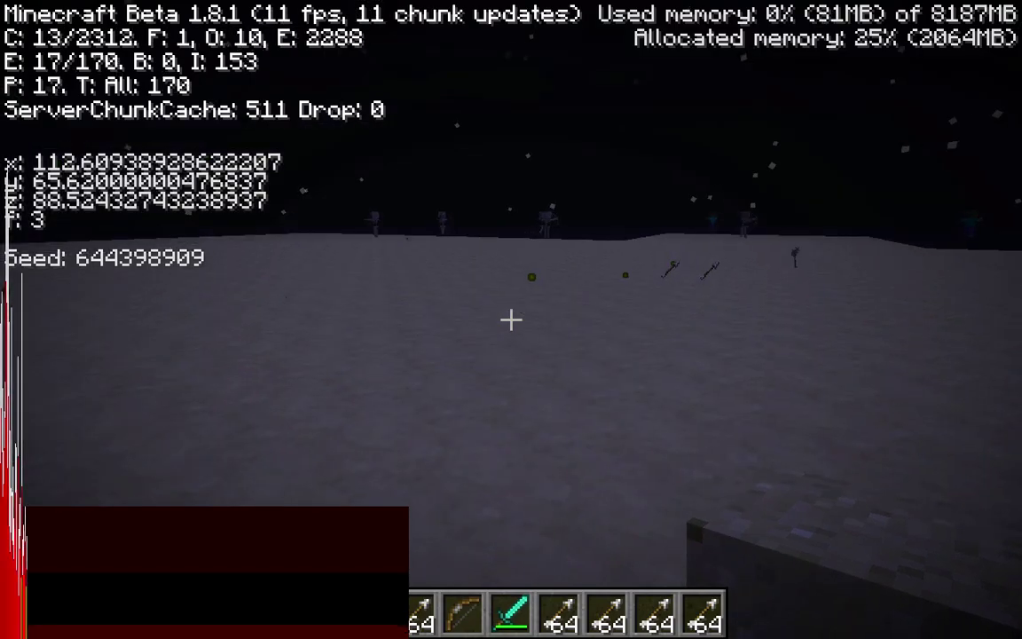
key(Escape)
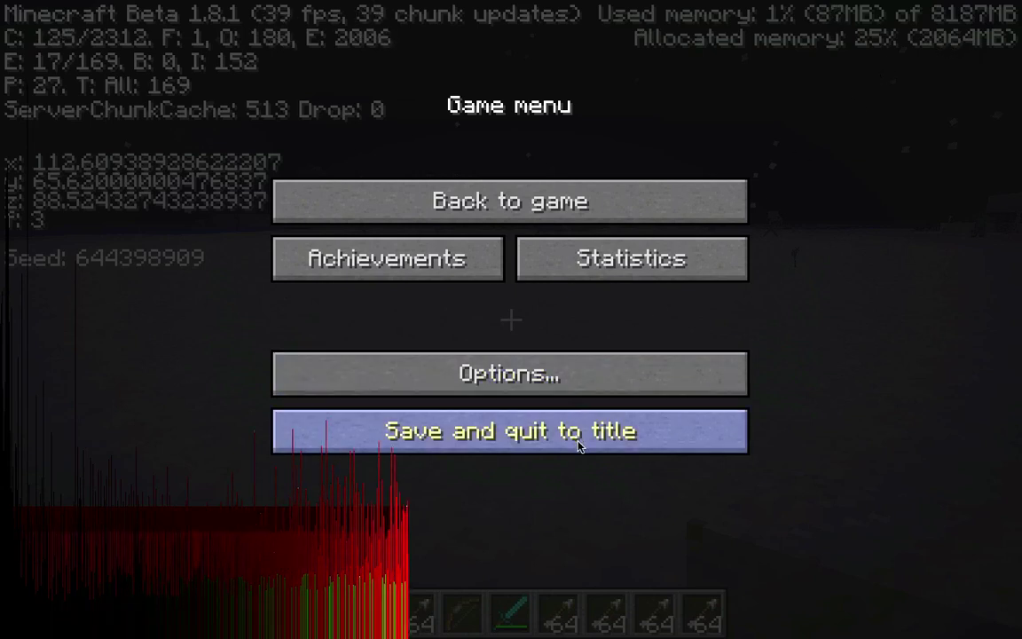
key(Escape)
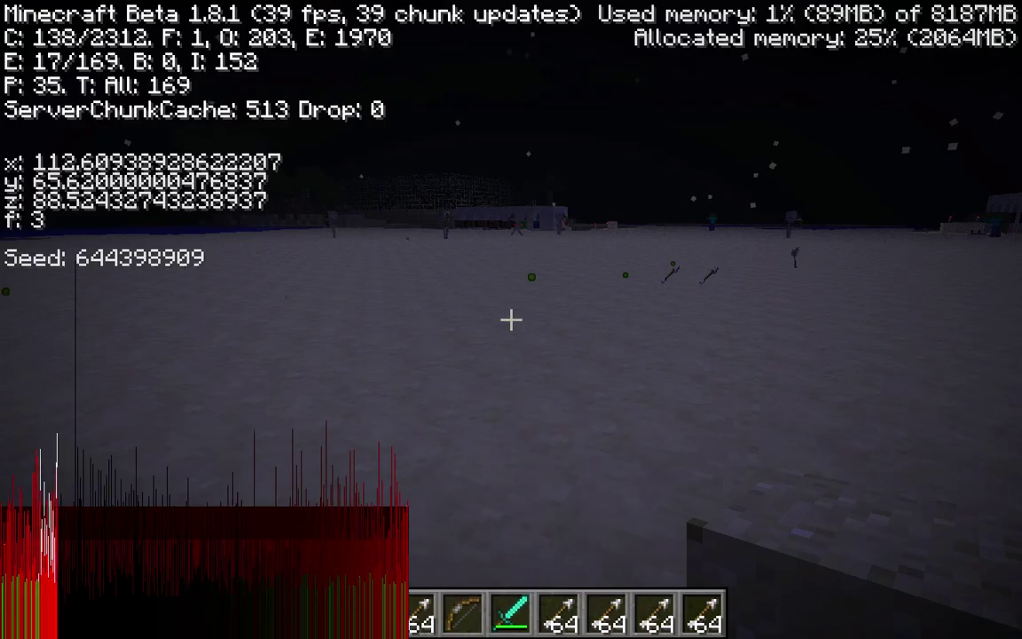
Hide the debug stats, then save the Misc world and quit to the title screen.
key(F3)
key(Escape)
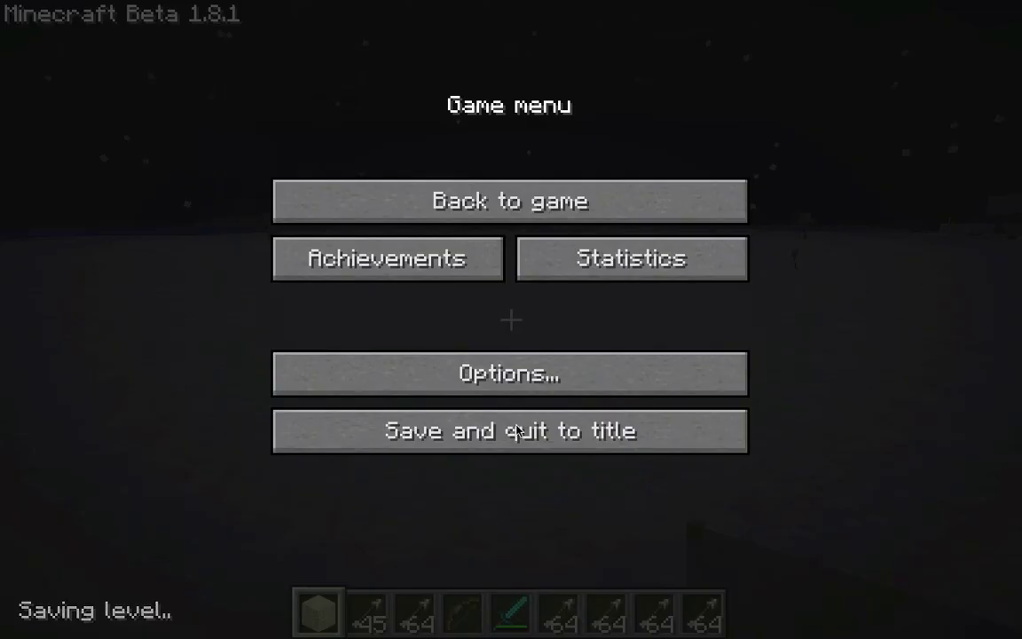
click(515, 425)
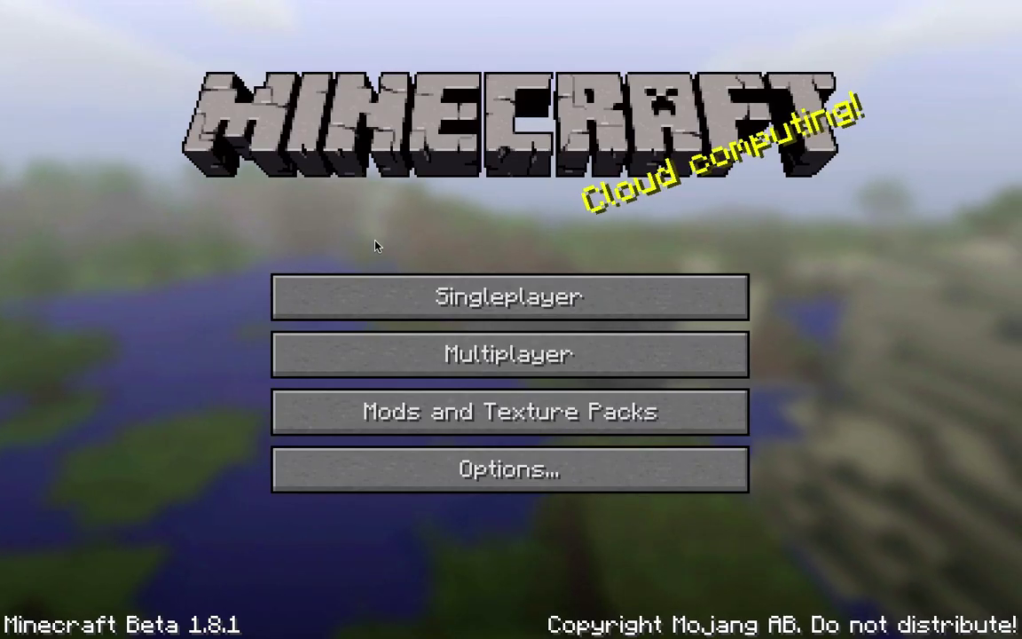